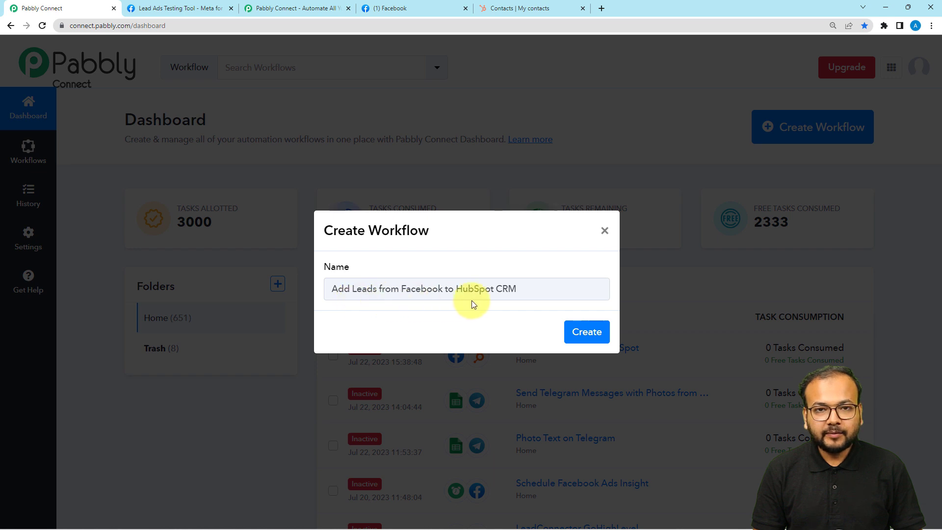
Step: Create the workflow named Add Leads from Facebook to HubSpot CRM and collapse its trigger section
{"action": "left_click", "coordinate": [587, 332]}
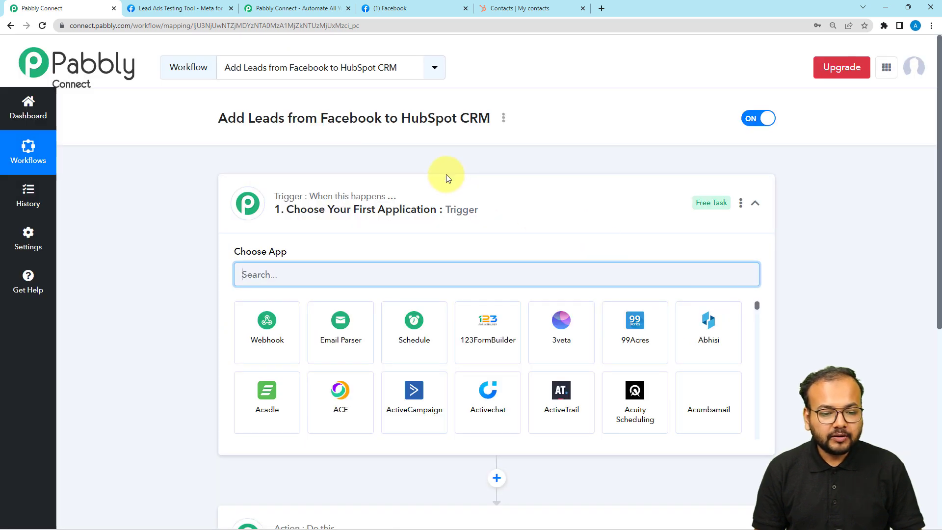
{"action": "left_click", "coordinate": [444, 186]}
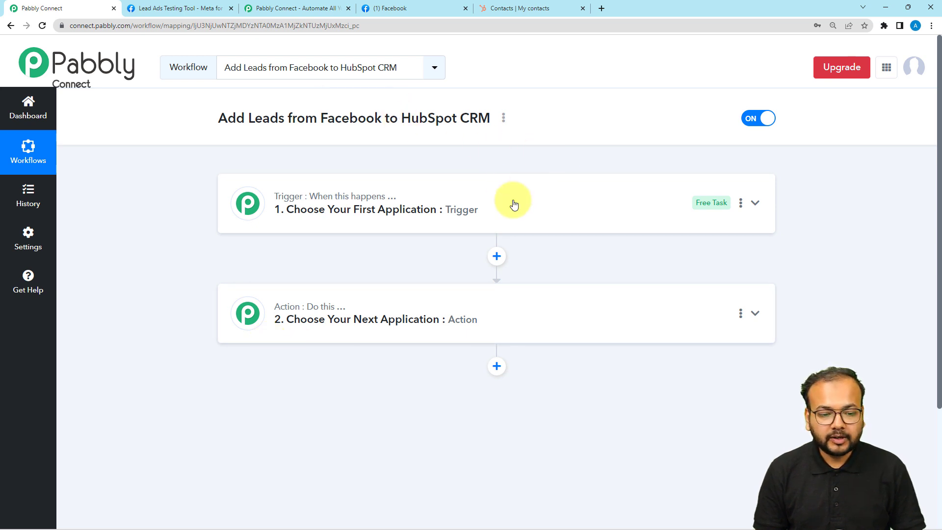
Step: Set the workflow's trigger app to Facebook Lead Ads with New Lead as the trigger event
{"action": "left_click", "coordinate": [378, 202]}
{"action": "scroll", "coordinate": [378, 203], "scroll_direction": "down", "scroll_amount": 2}
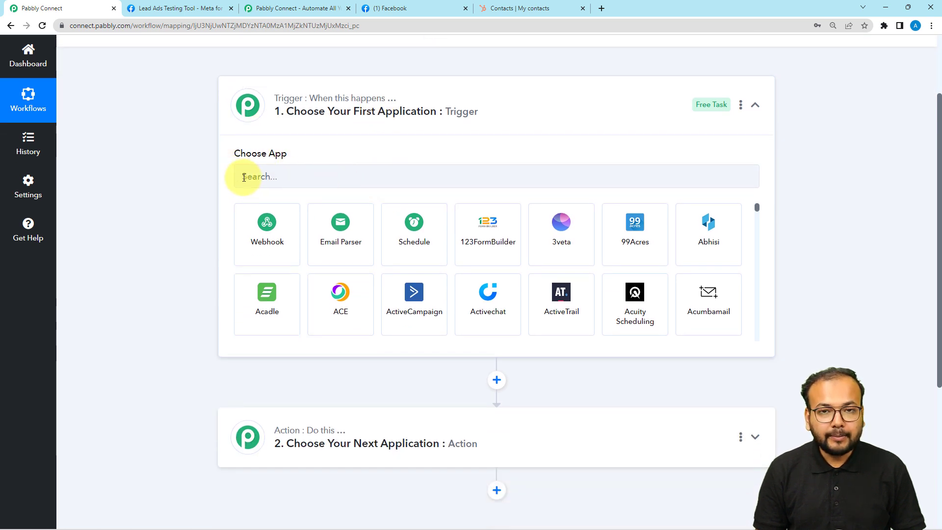
{"action": "left_click", "coordinate": [329, 177]}
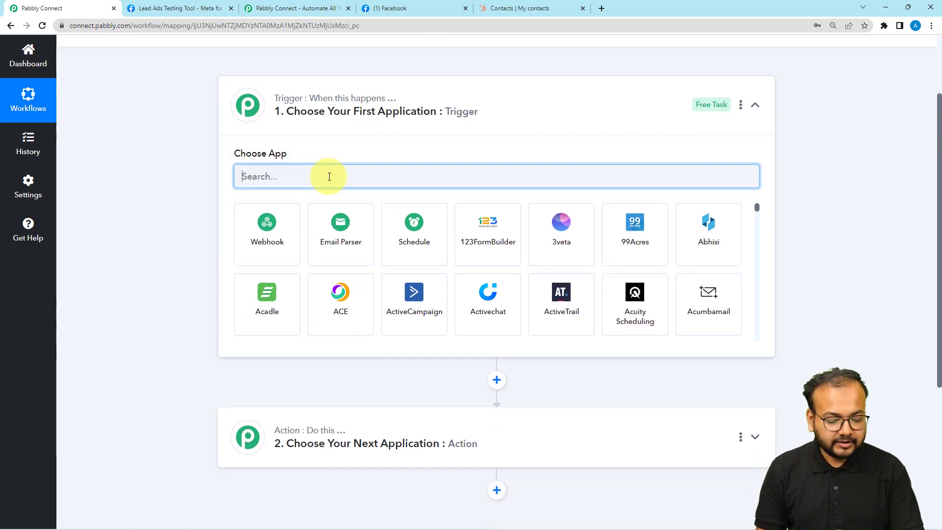
{"action": "type", "text": "face"}
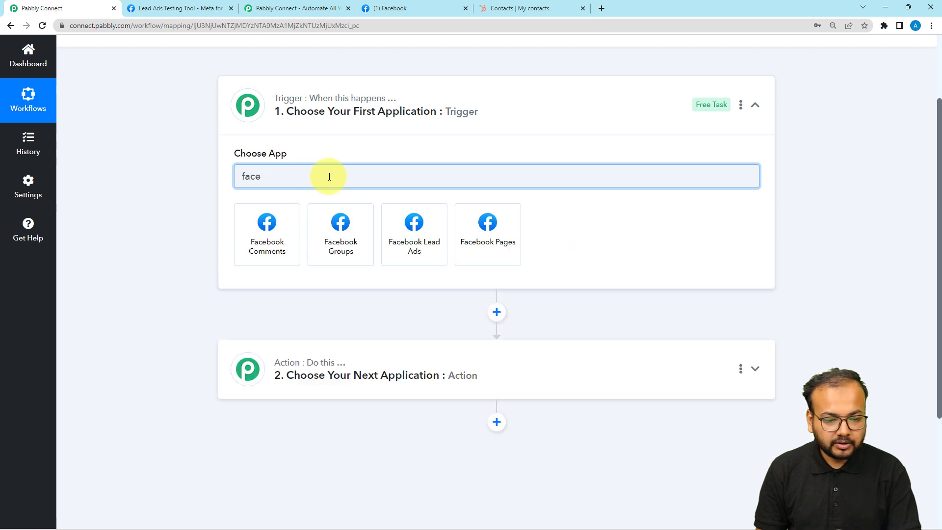
{"action": "left_click", "coordinate": [426, 260]}
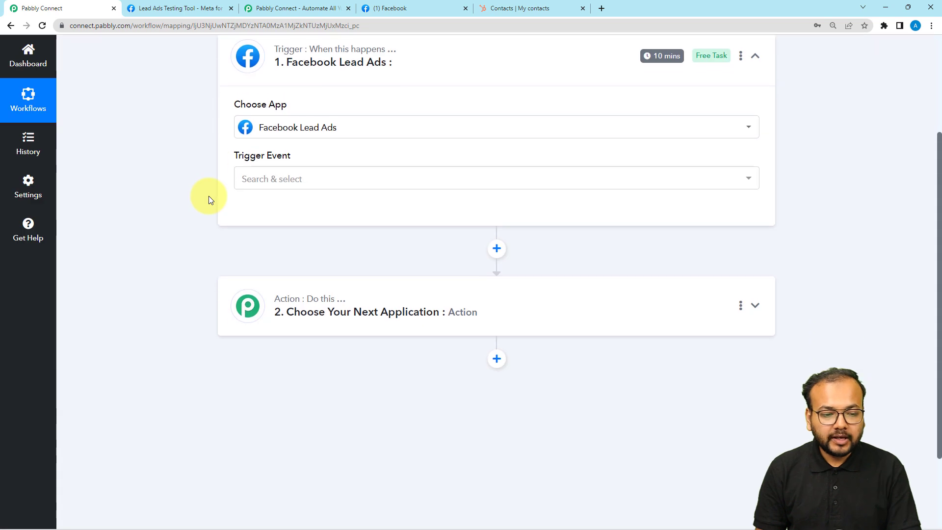
{"action": "left_click", "coordinate": [265, 189]}
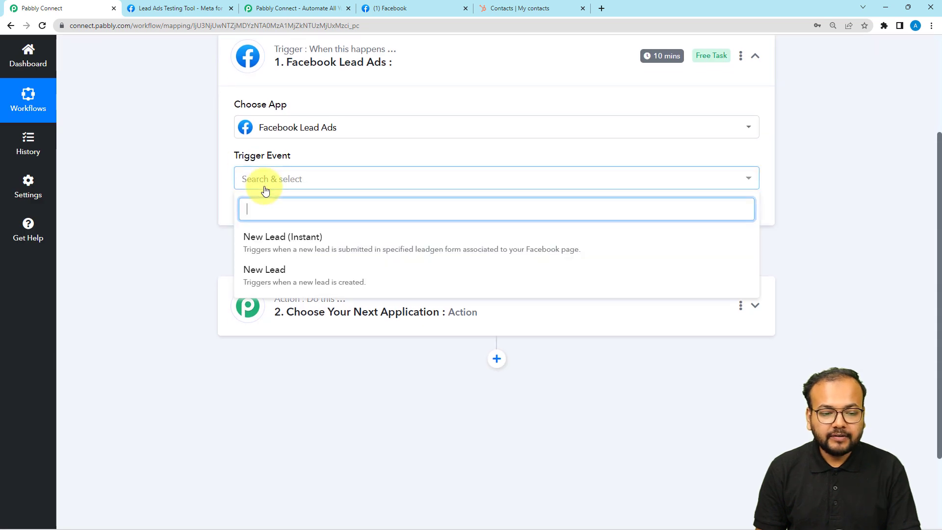
{"action": "left_click", "coordinate": [260, 270]}
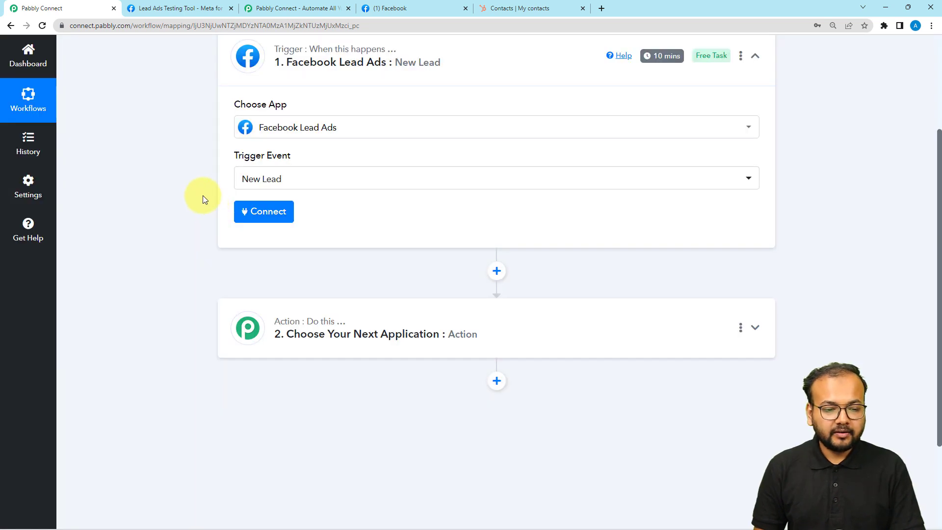
Step: Connect the trigger to Facebook Lead Ads through a new connection
{"action": "left_click", "coordinate": [268, 220]}
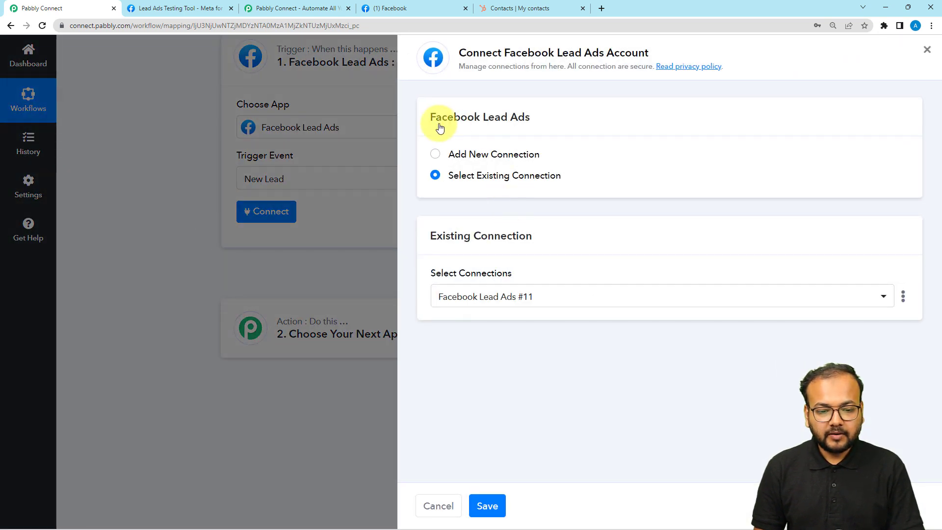
{"action": "left_click", "coordinate": [434, 156]}
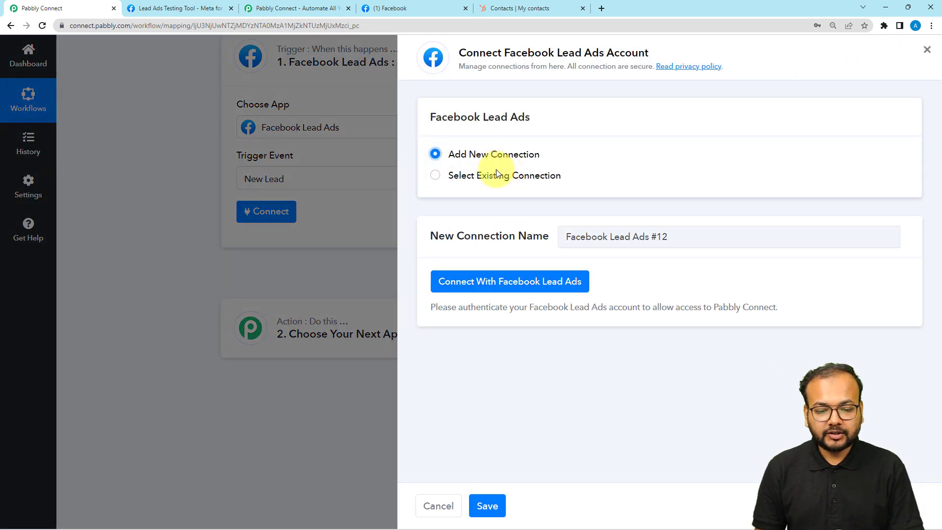
{"action": "left_click", "coordinate": [464, 294]}
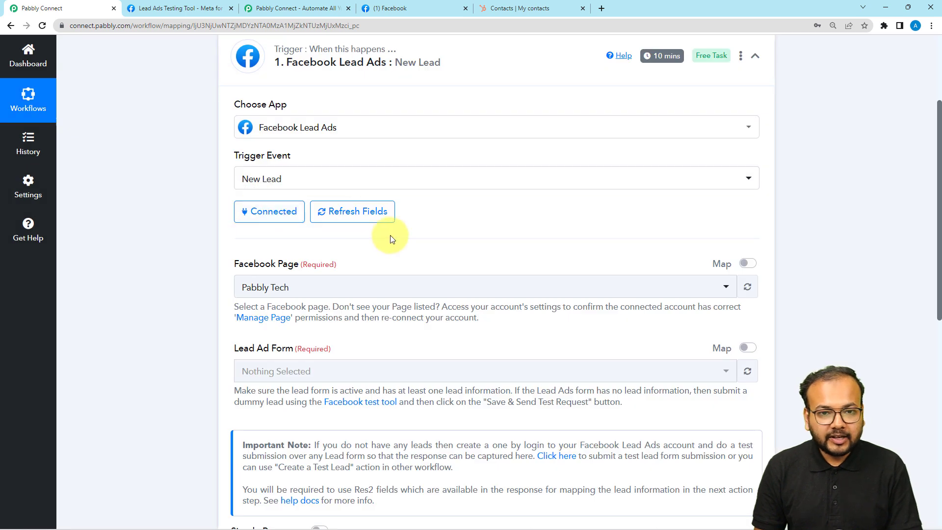
Step: Check the Pabbly page on Facebook and set the trigger's Facebook Page to Pabbly
{"action": "scroll", "coordinate": [160, 219], "scroll_direction": "down", "scroll_amount": 3}
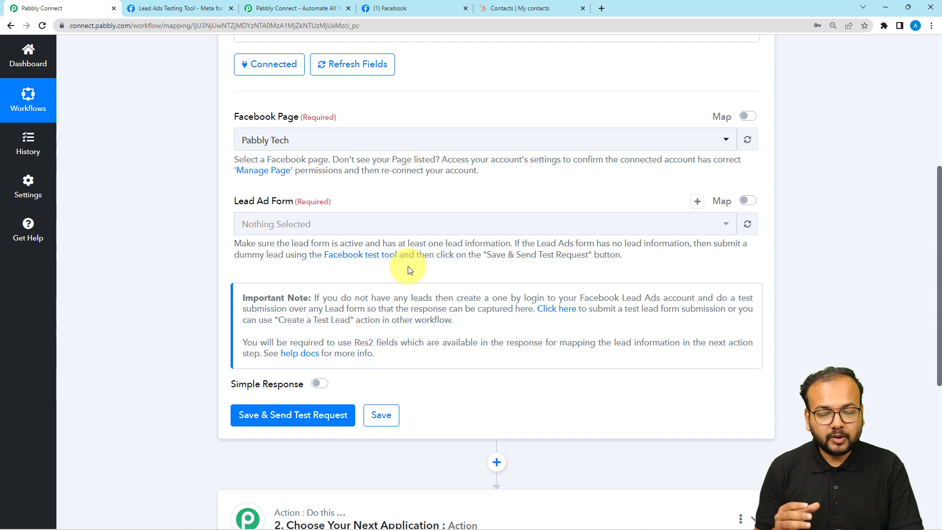
{"action": "scroll", "coordinate": [410, 270], "scroll_direction": "down", "scroll_amount": 1}
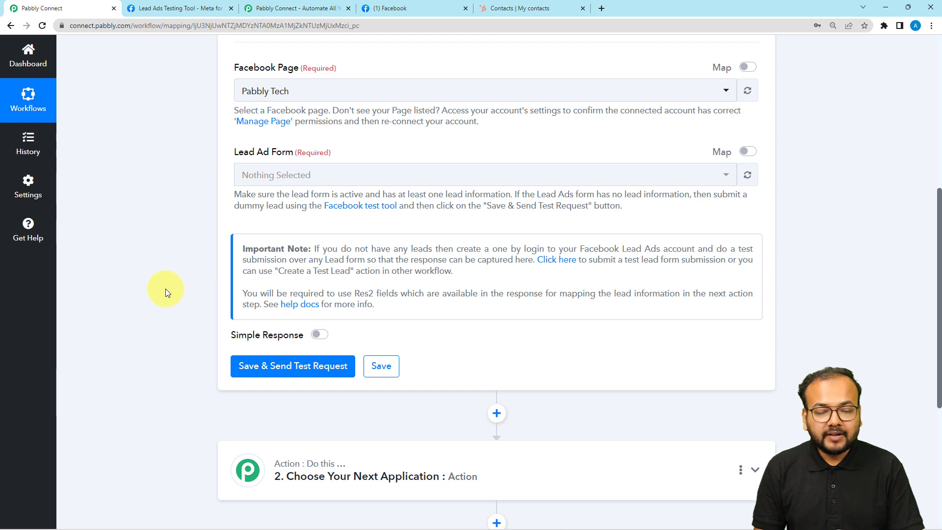
{"action": "scroll", "coordinate": [175, 282], "scroll_direction": "up", "scroll_amount": 2}
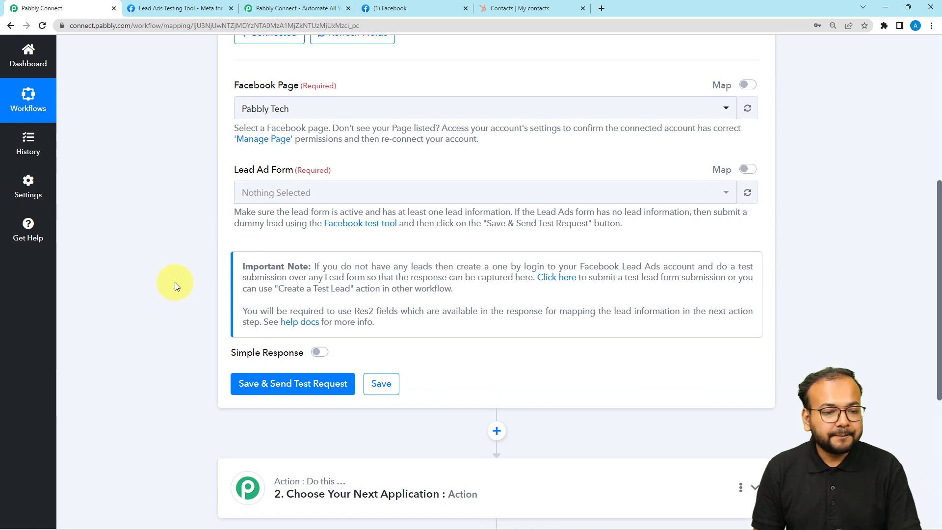
{"action": "left_click", "coordinate": [426, 8]}
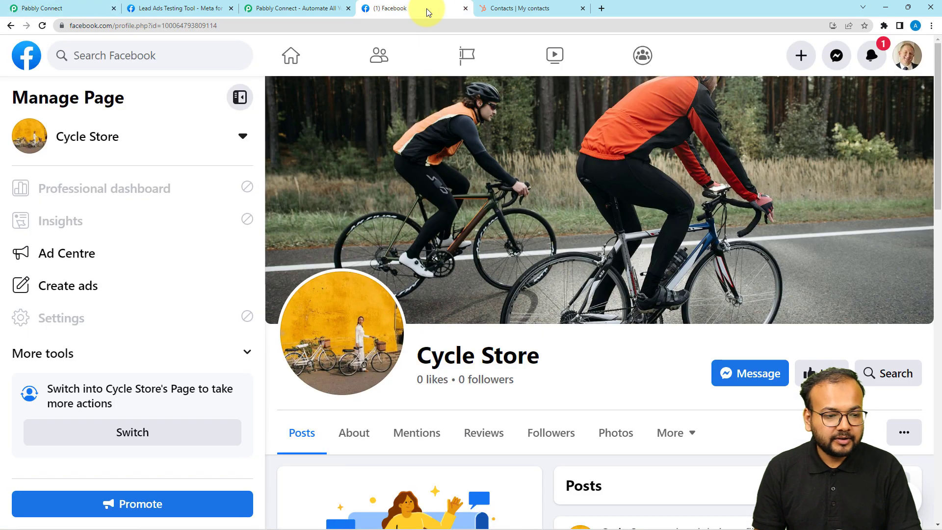
{"action": "left_click", "coordinate": [82, 143]}
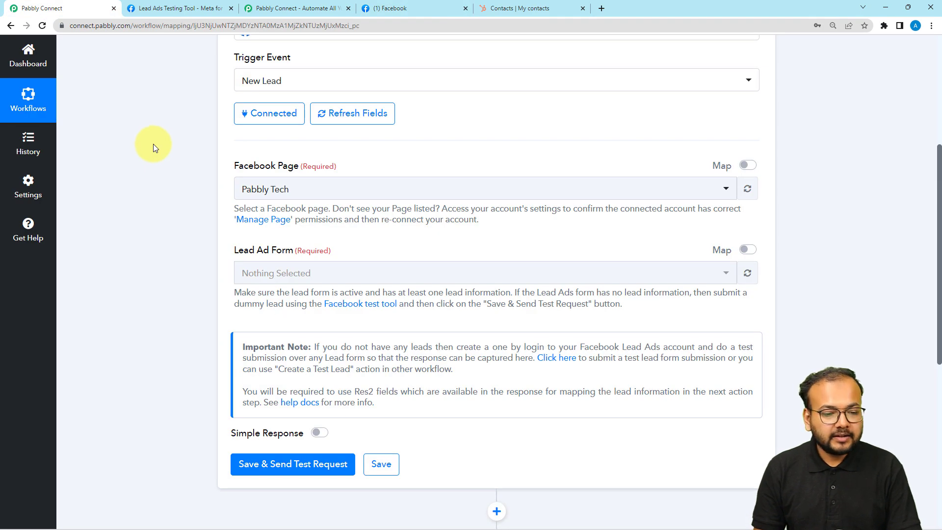
{"action": "left_click", "coordinate": [395, 10]}
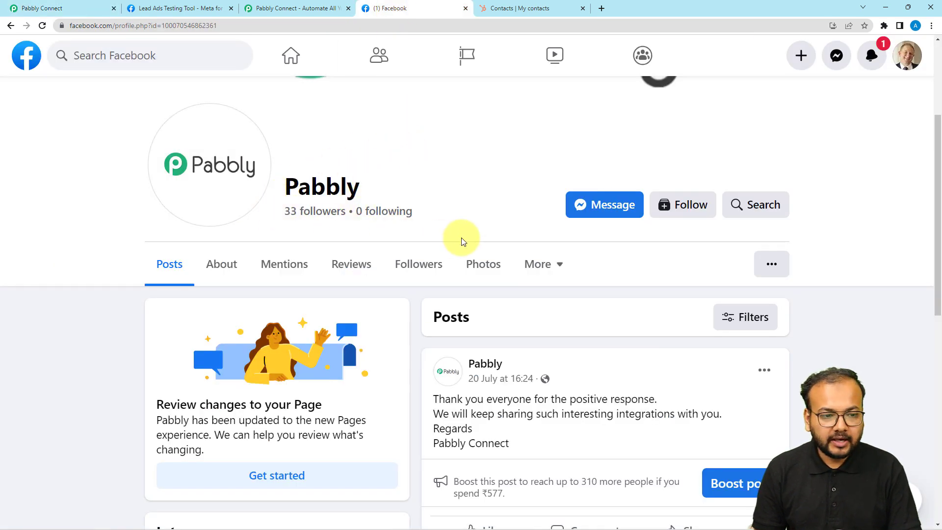
{"action": "left_click", "coordinate": [98, 7]}
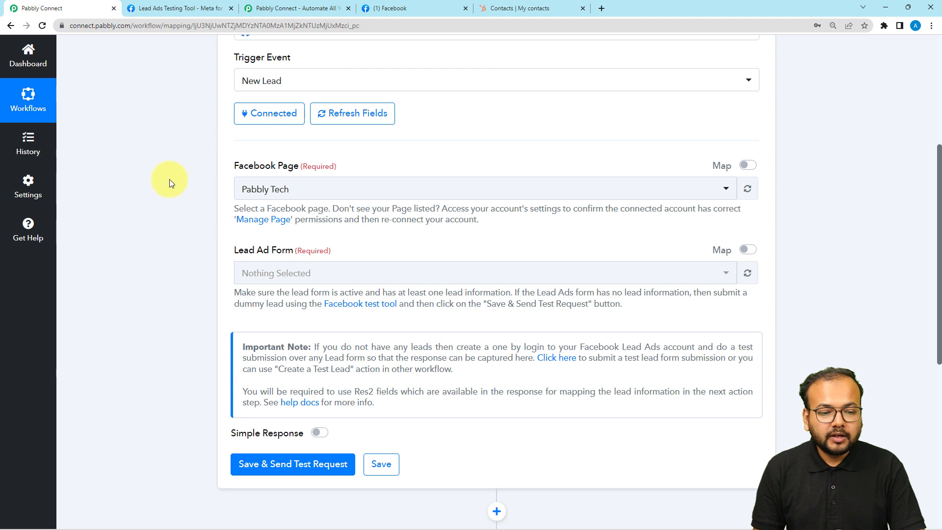
{"action": "left_click", "coordinate": [277, 200]}
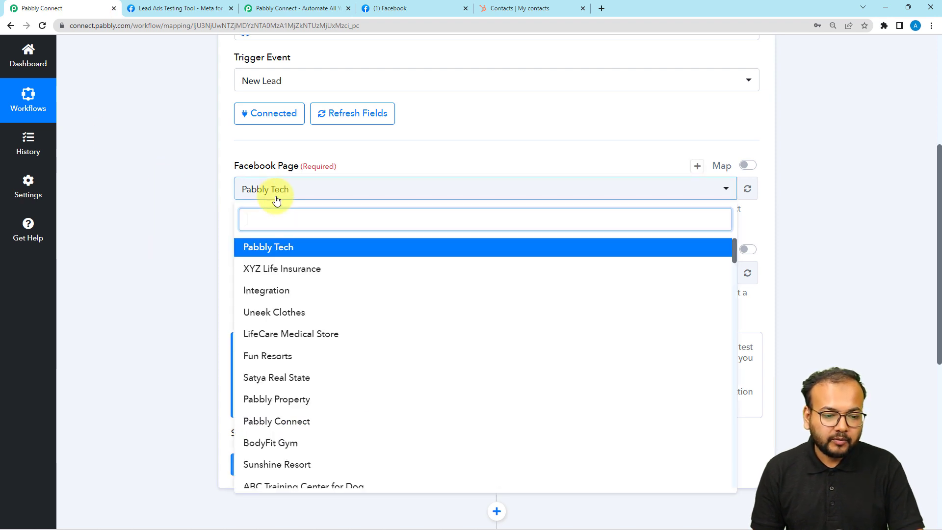
{"action": "type", "text": "pabb"}
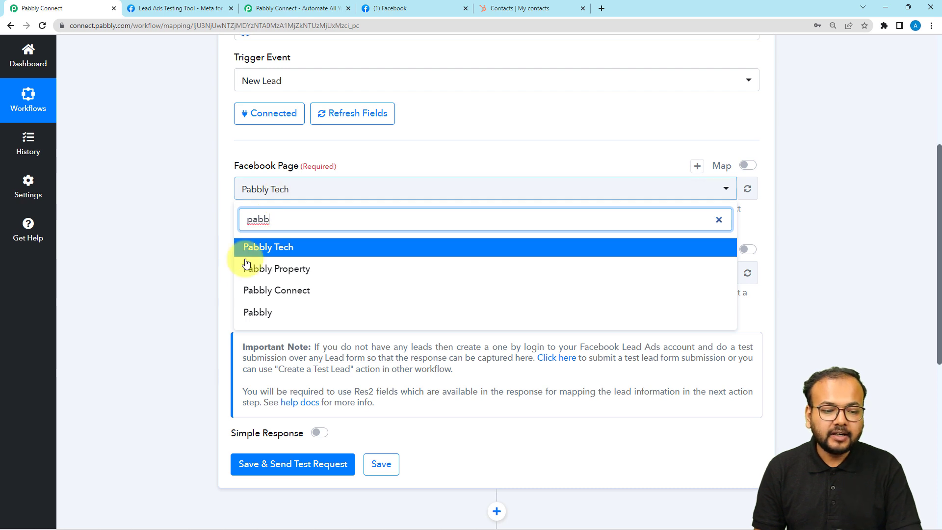
{"action": "left_click", "coordinate": [250, 312]}
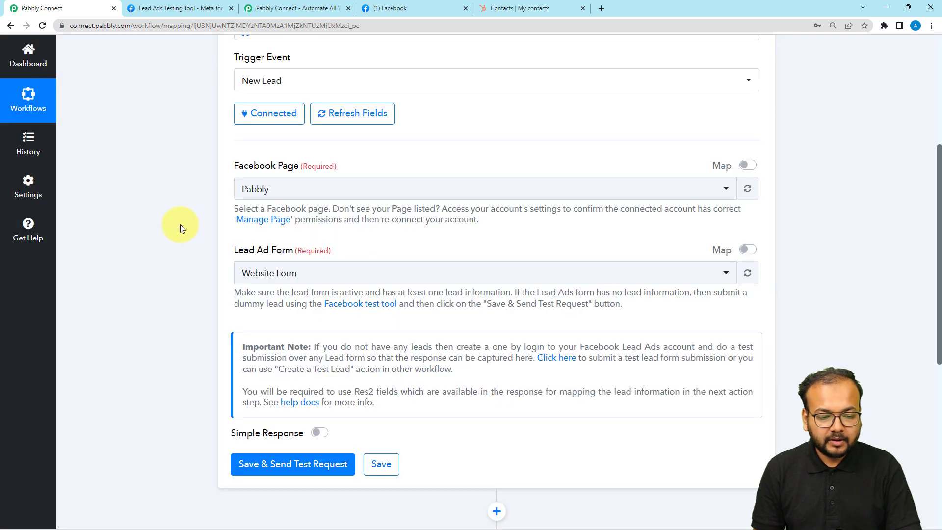
Step: Open the Facebook Lead Ads Testing Tool and choose the Pabbly page with Test Lead Form
{"action": "scroll", "coordinate": [209, 223], "scroll_direction": "down", "scroll_amount": 1}
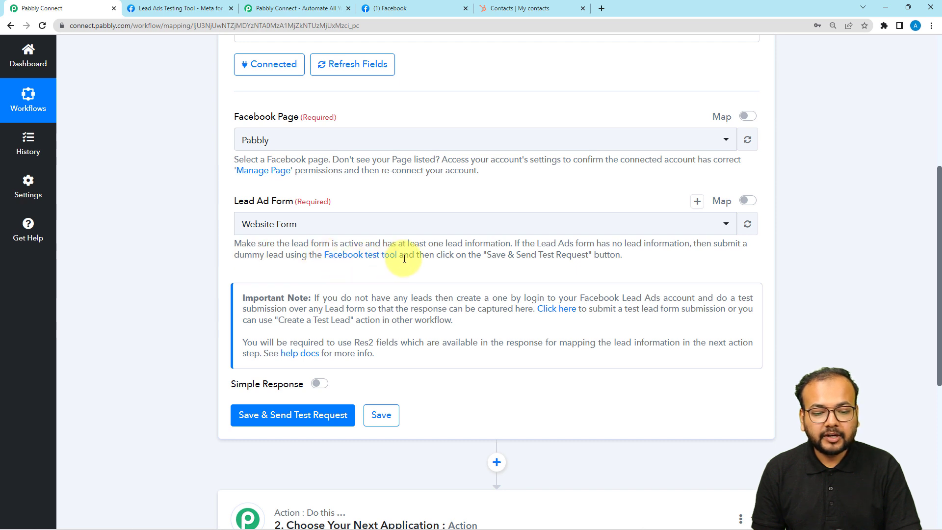
{"action": "left_click", "coordinate": [358, 256]}
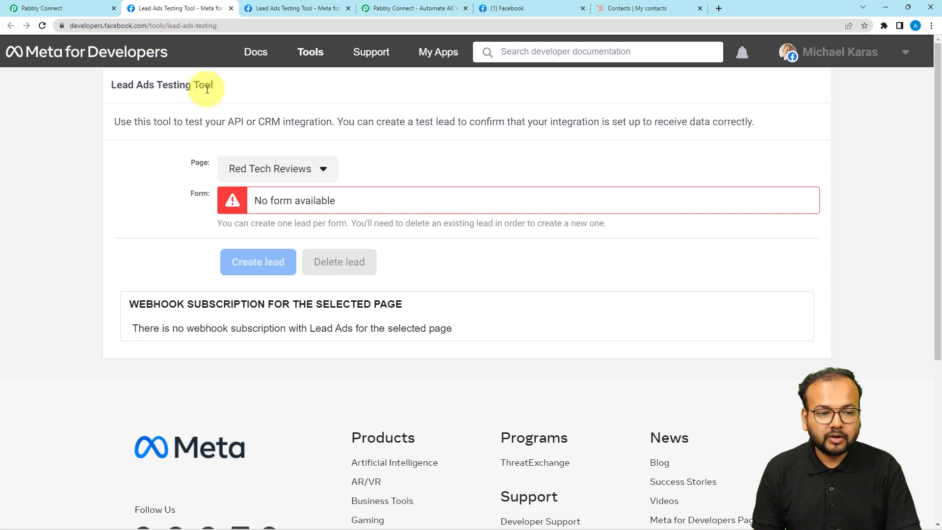
{"action": "left_click", "coordinate": [275, 170]}
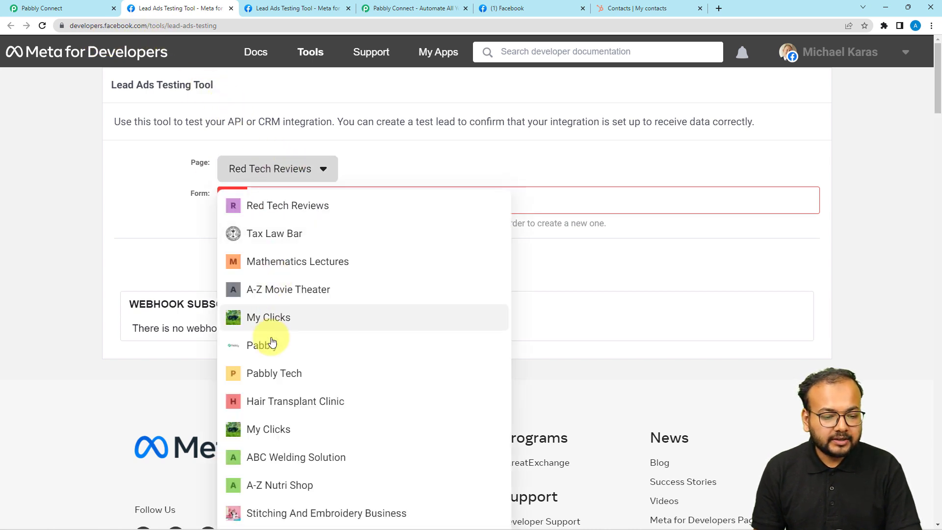
{"action": "left_click", "coordinate": [258, 344]}
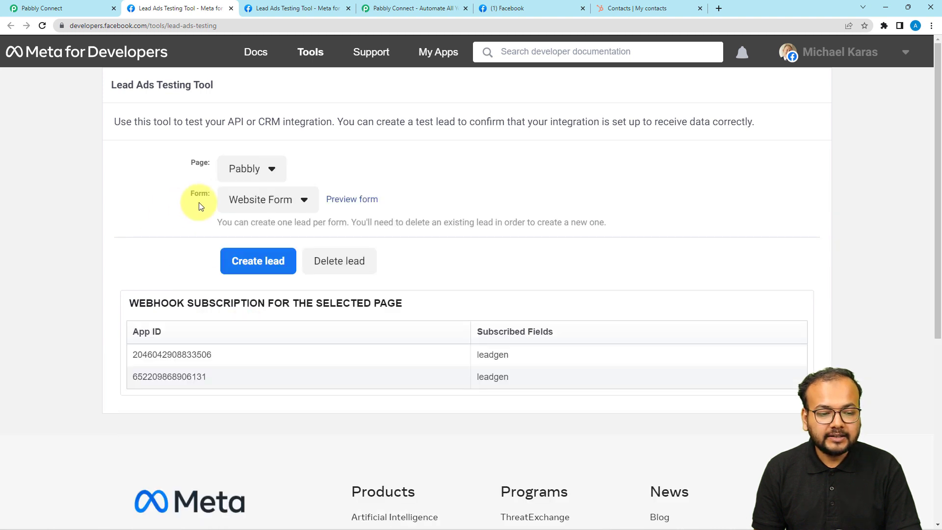
{"action": "left_click", "coordinate": [274, 214]}
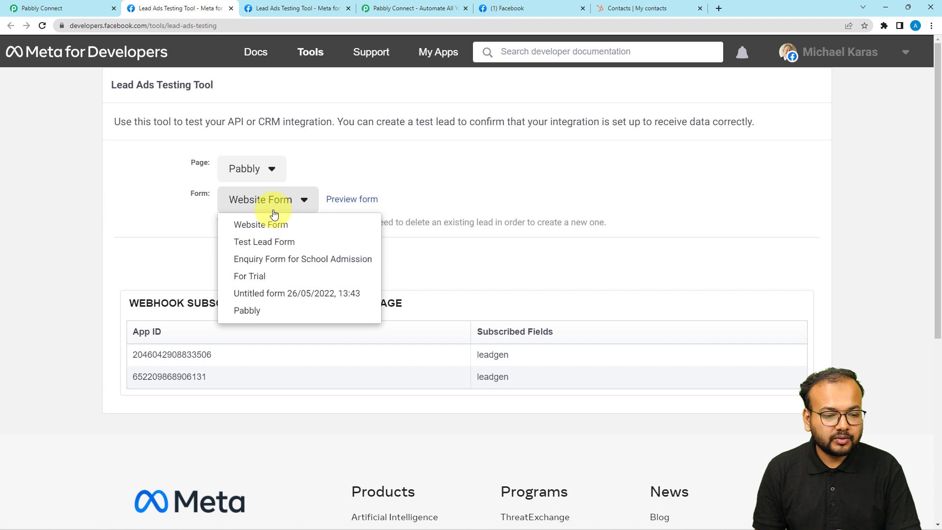
{"action": "left_click", "coordinate": [238, 245]}
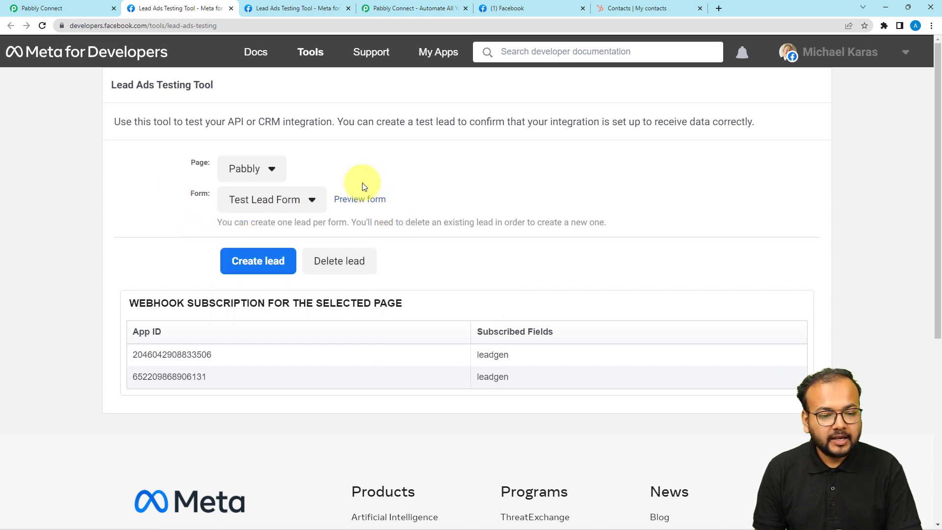
Step: Preview the Test Lead Form and set Gender to Female and City to Delhi
{"action": "left_click", "coordinate": [358, 201]}
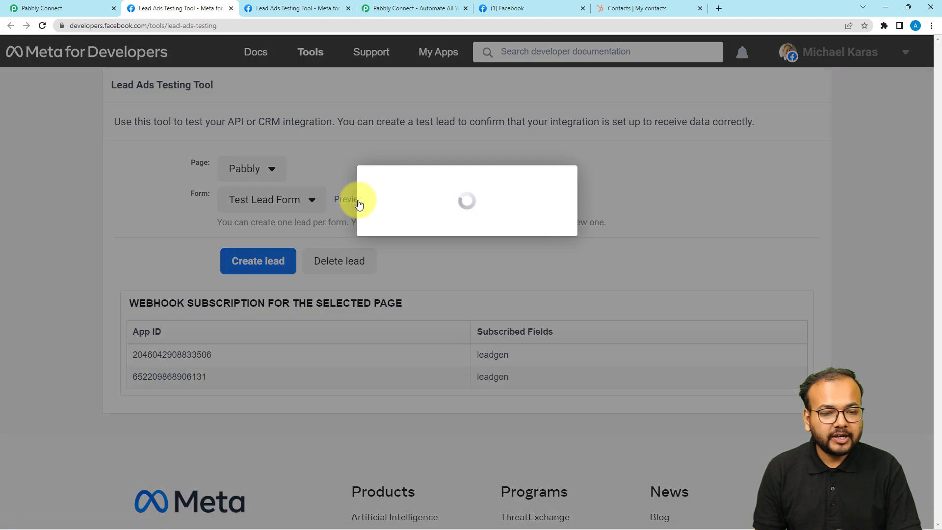
{"action": "scroll", "coordinate": [494, 322], "scroll_direction": "down", "scroll_amount": 4}
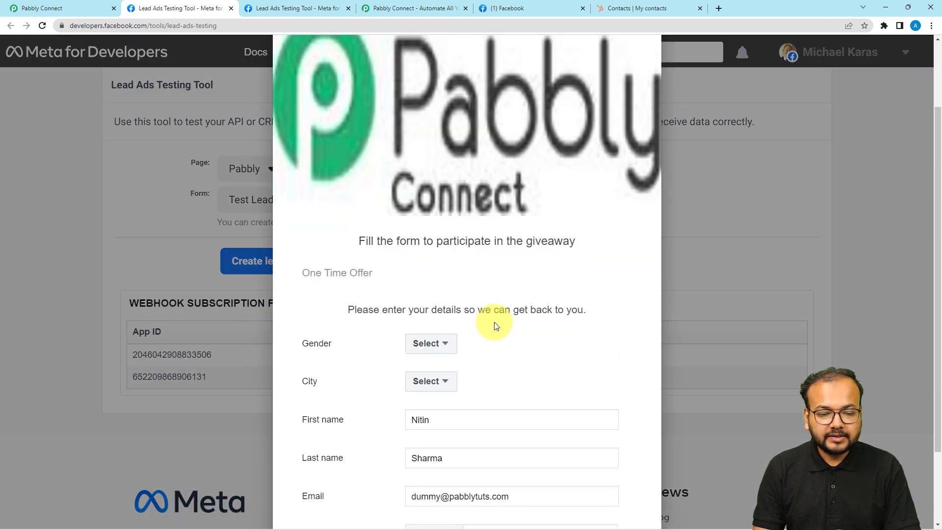
{"action": "scroll", "coordinate": [493, 322], "scroll_direction": "up", "scroll_amount": 1}
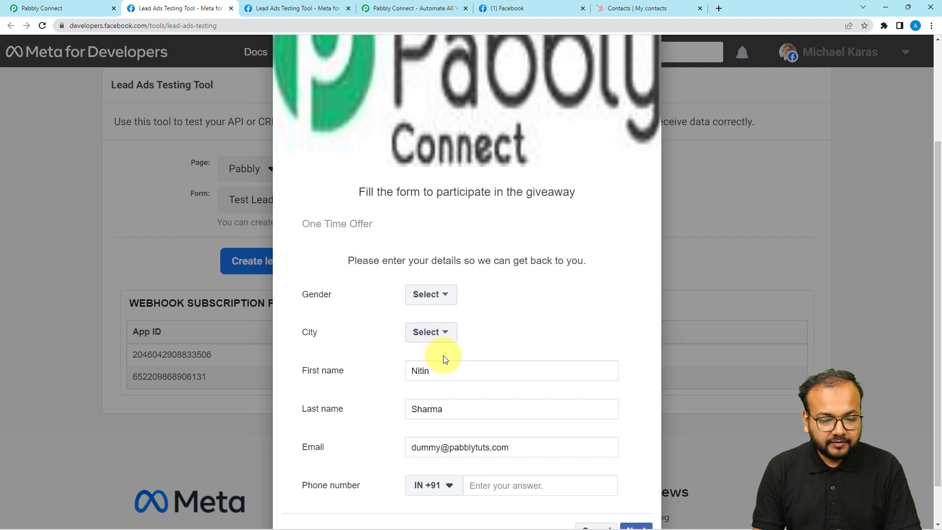
{"action": "left_click", "coordinate": [440, 300]}
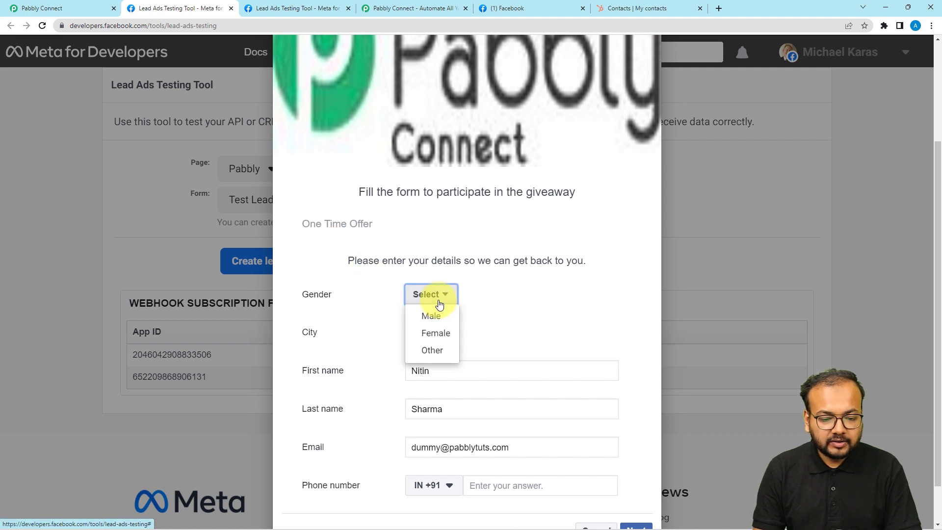
{"action": "left_click", "coordinate": [431, 335]}
{"action": "left_click", "coordinate": [422, 332]}
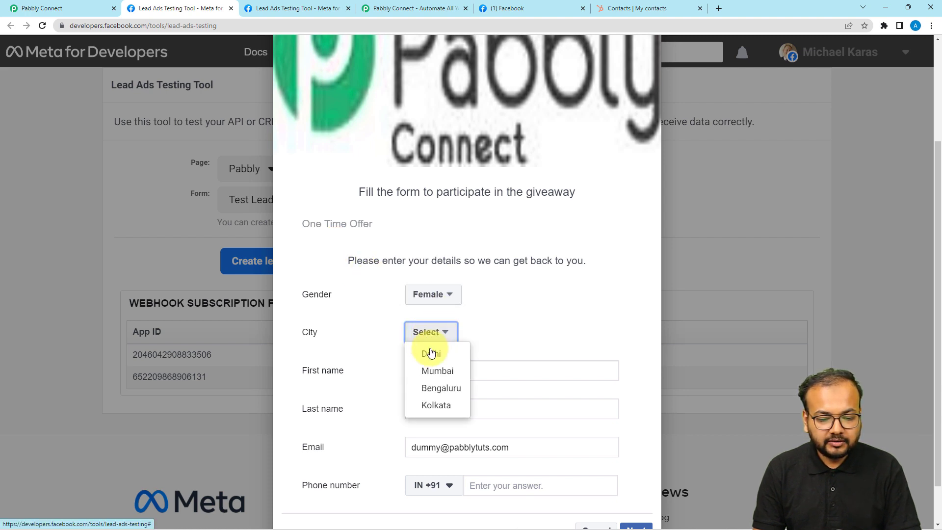
{"action": "left_click", "coordinate": [431, 354]}
Step: Set the test form's first name to Test and last name to Name, and fill in the lead's e-mail and phone number
{"action": "double_click", "coordinate": [438, 369]}
{"action": "type", "text": "="}
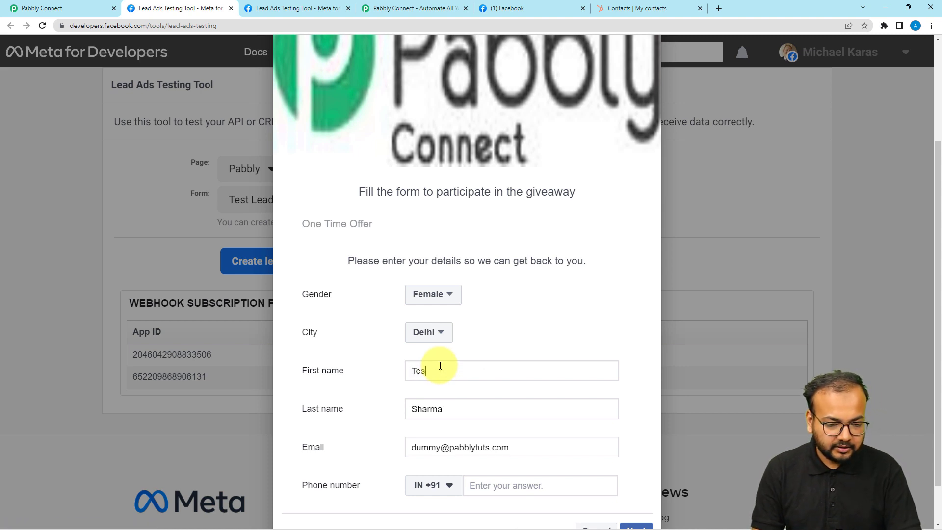
{"action": "type", "text": "est"}
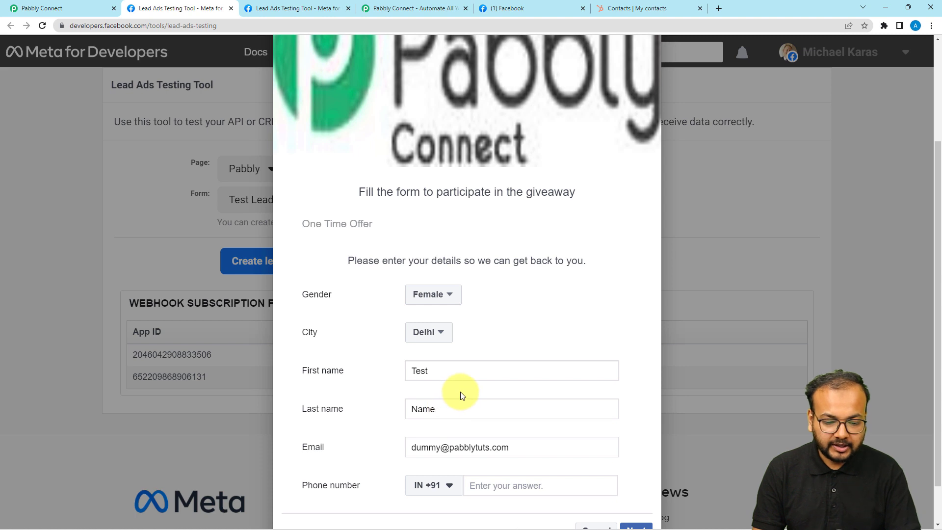
{"action": "triple_click", "coordinate": [442, 448]}
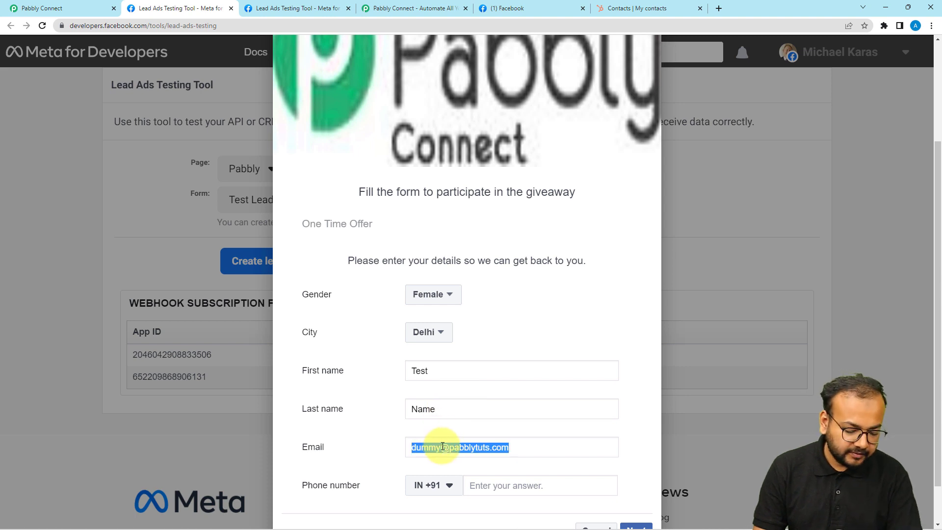
{"action": "type", "text": "test"}
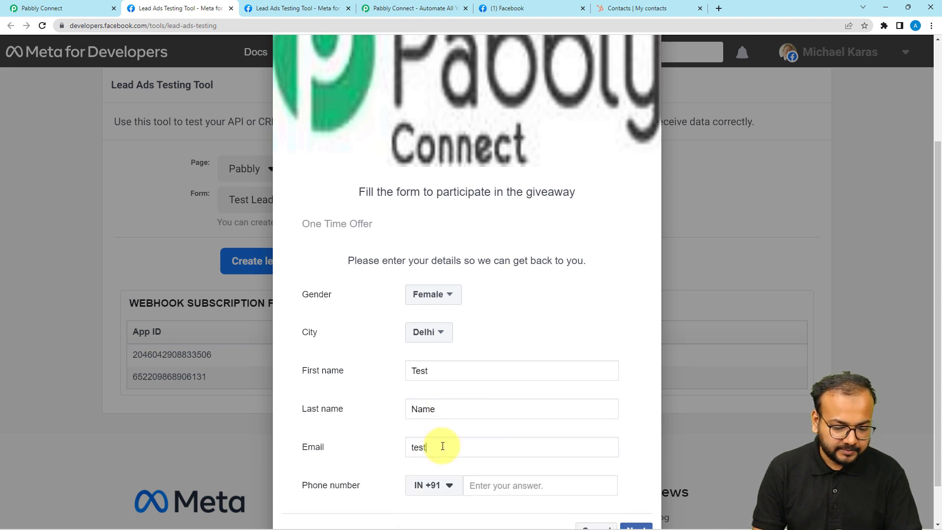
{"action": "scroll", "coordinate": [391, 458], "scroll_direction": "up", "scroll_amount": 1}
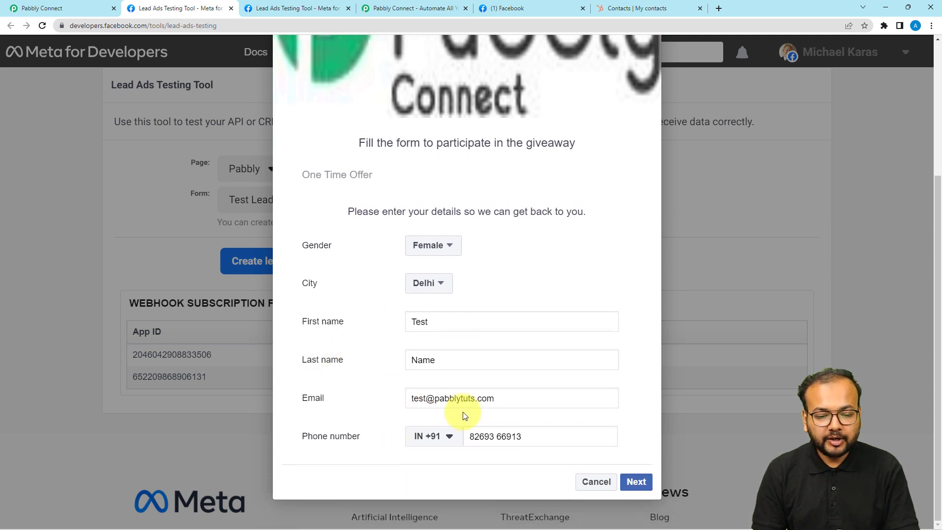
Step: Submit the completed test lead form for the Pabbly page and close the form preview
{"action": "left_click", "coordinate": [633, 482]}
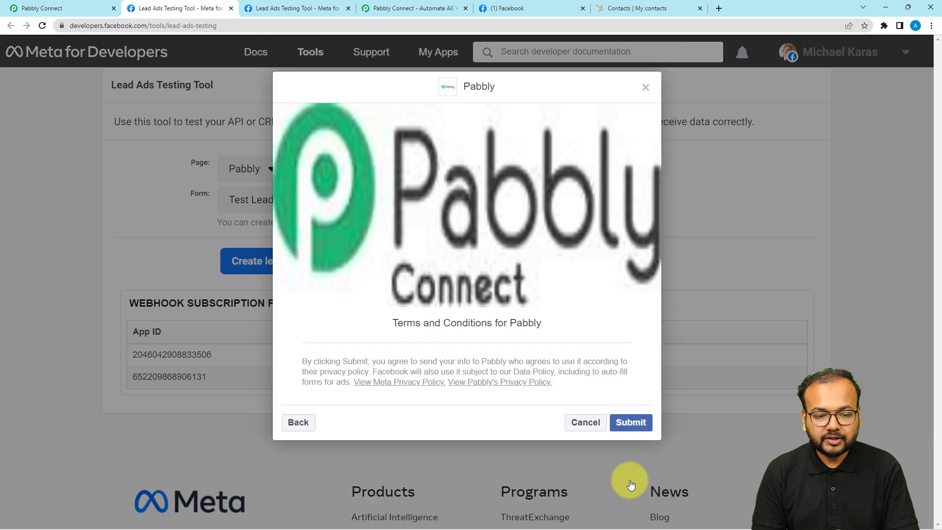
{"action": "left_click", "coordinate": [631, 423]}
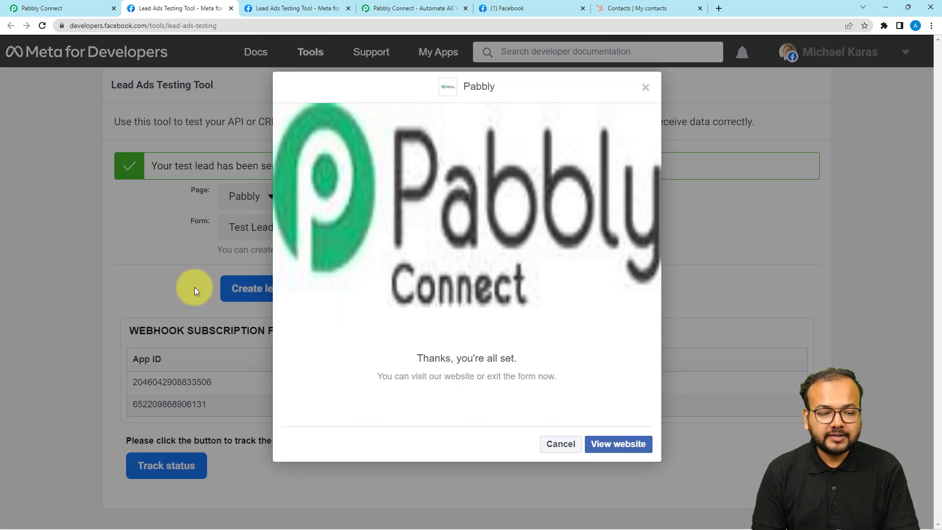
{"action": "left_click", "coordinate": [646, 88]}
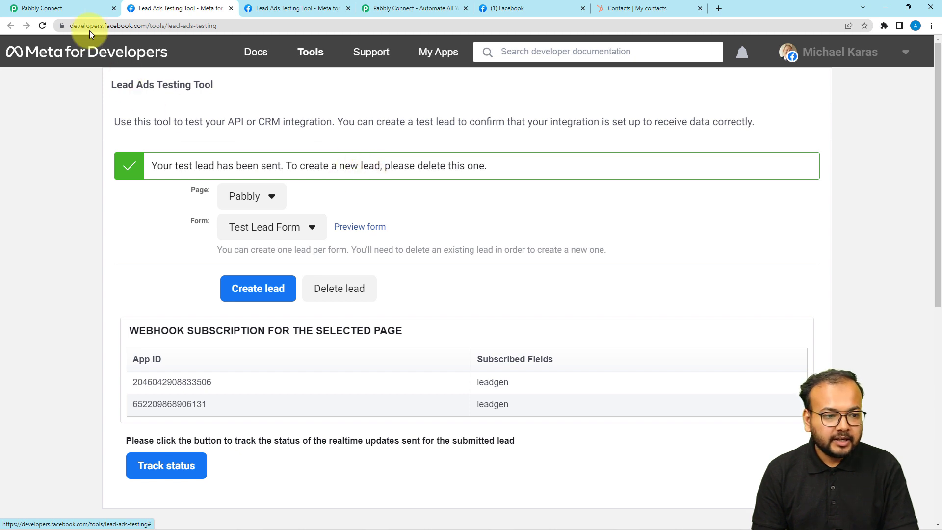
Step: Return to Pabbly Connect, set the trigger's Lead Ad Form to Test Lead Form, and save and send a test request
{"action": "left_click", "coordinate": [90, 10]}
{"action": "left_click", "coordinate": [280, 225]}
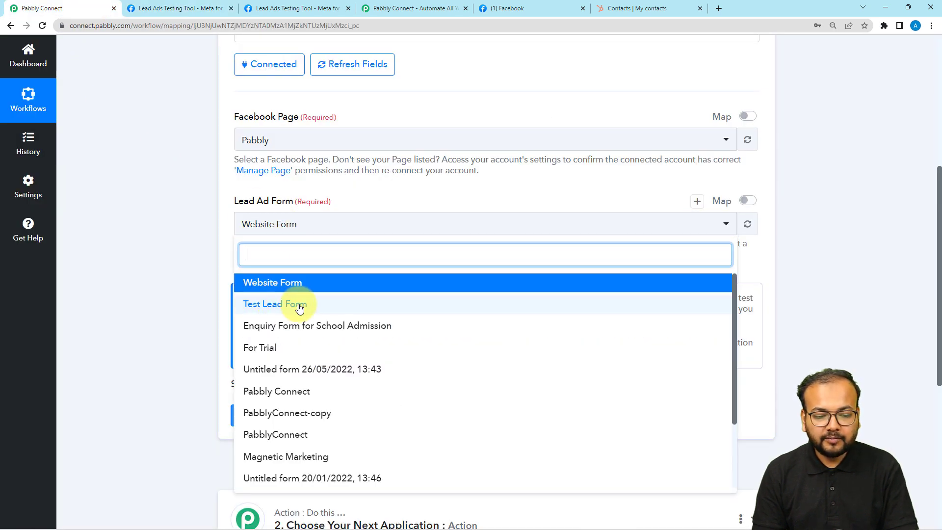
{"action": "left_click", "coordinate": [267, 307]}
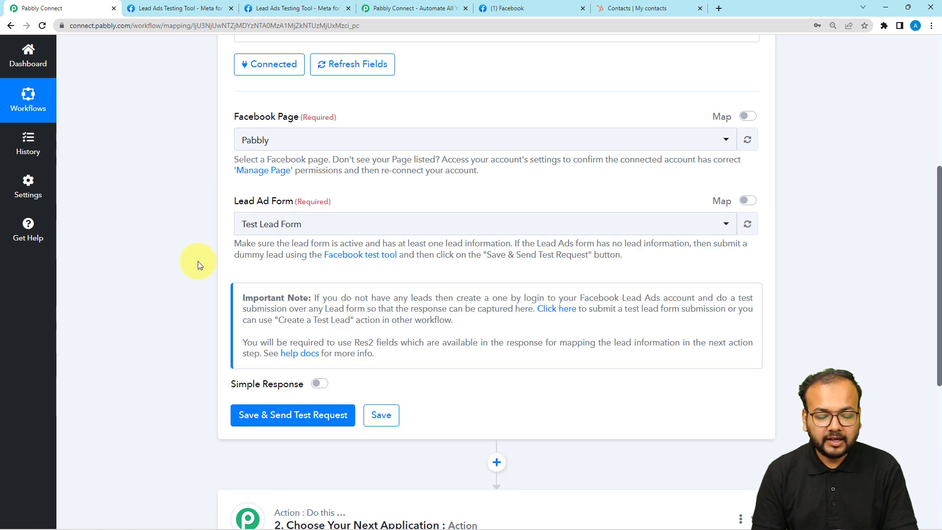
{"action": "scroll", "coordinate": [198, 263], "scroll_direction": "down", "scroll_amount": 3}
{"action": "left_click", "coordinate": [258, 272]}
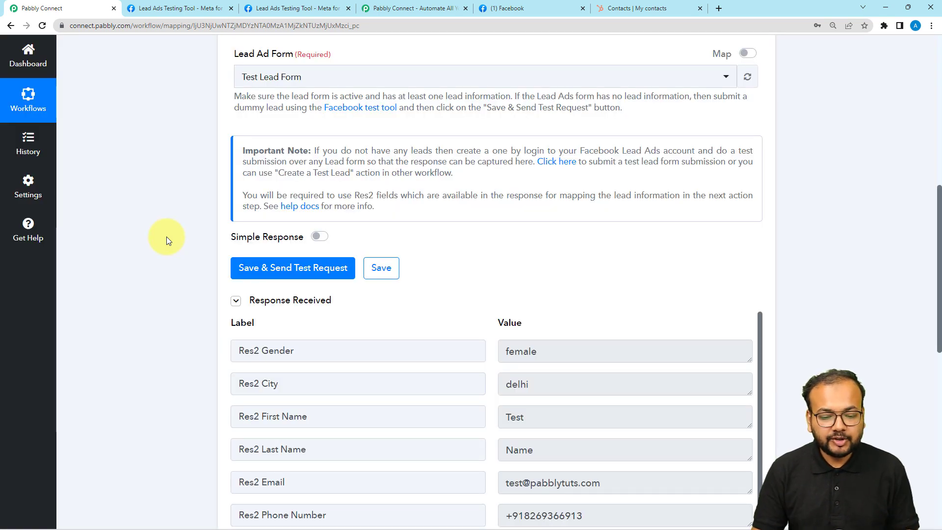
{"action": "scroll", "coordinate": [166, 237], "scroll_direction": "down", "scroll_amount": 4}
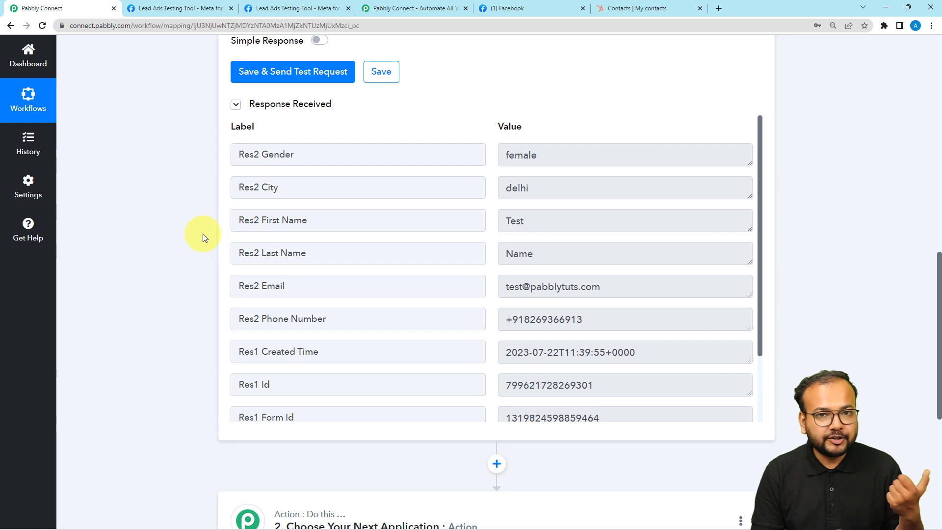
Step: Set the workflow's second step to the HubSpot CRM app with the action event Create a Contact
{"action": "scroll", "coordinate": [202, 234], "scroll_direction": "down", "scroll_amount": 6}
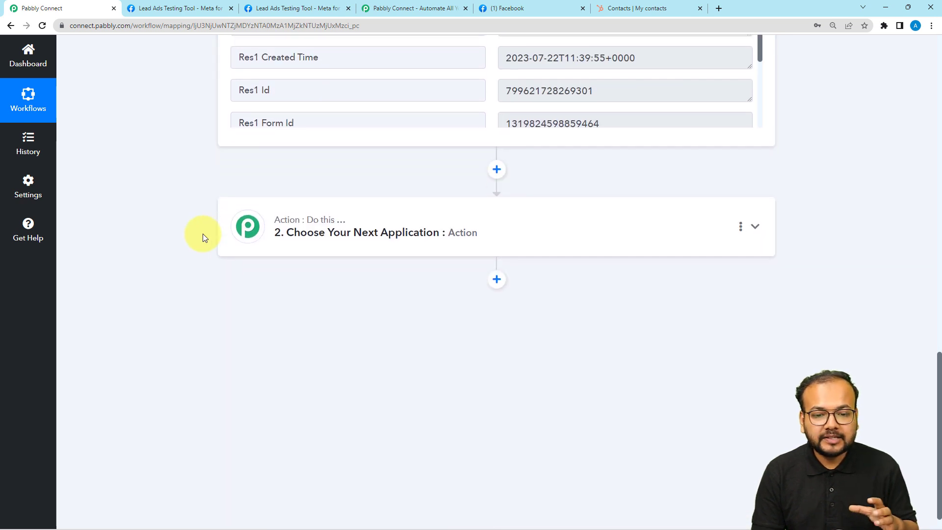
{"action": "scroll", "coordinate": [202, 237], "scroll_direction": "down", "scroll_amount": 1}
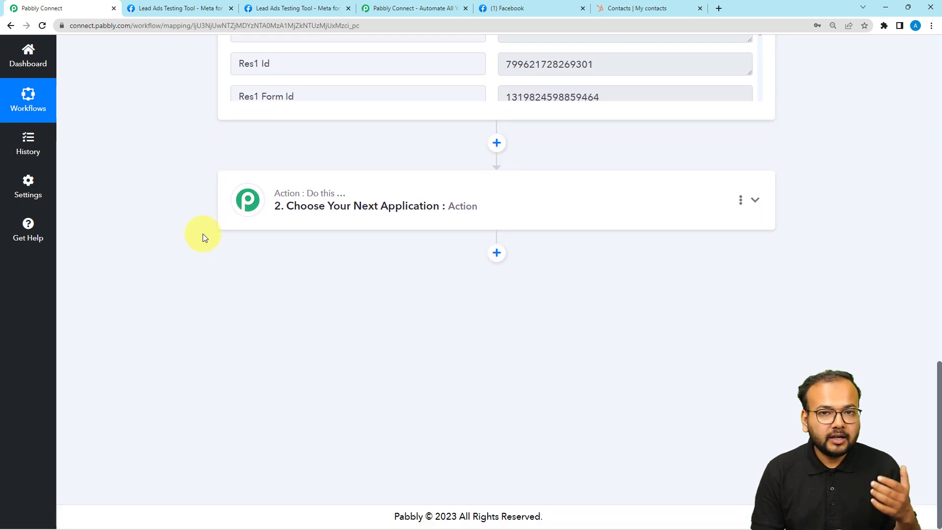
{"action": "left_click", "coordinate": [324, 209]}
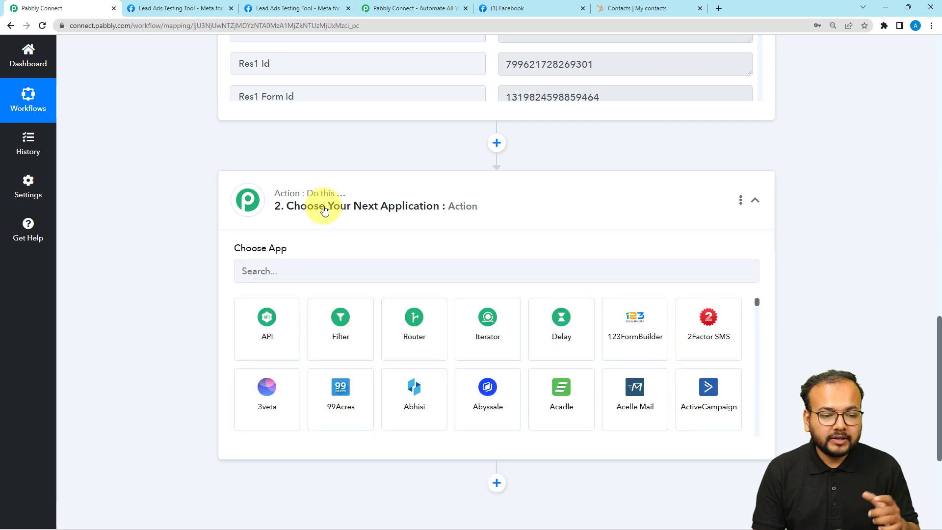
{"action": "scroll", "coordinate": [324, 209], "scroll_direction": "down", "scroll_amount": 1}
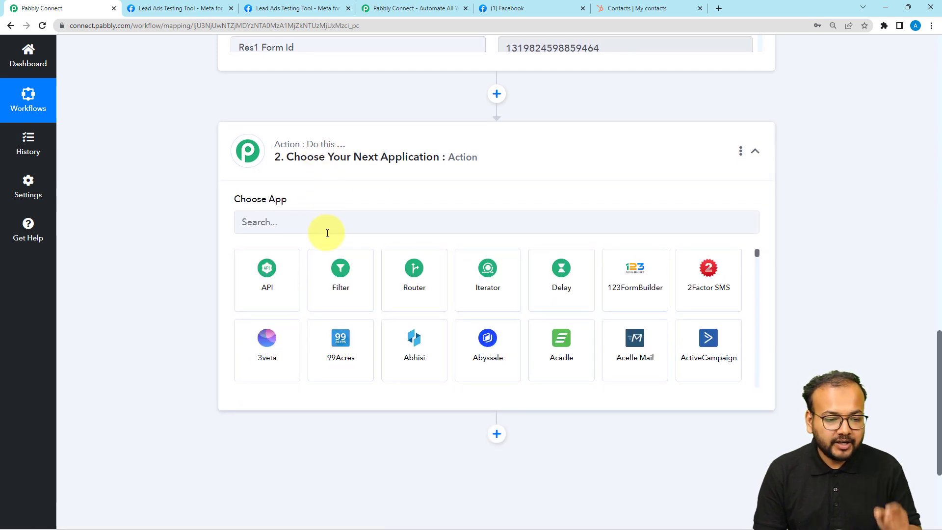
{"action": "left_click", "coordinate": [328, 233]}
{"action": "type", "text": "hub"}
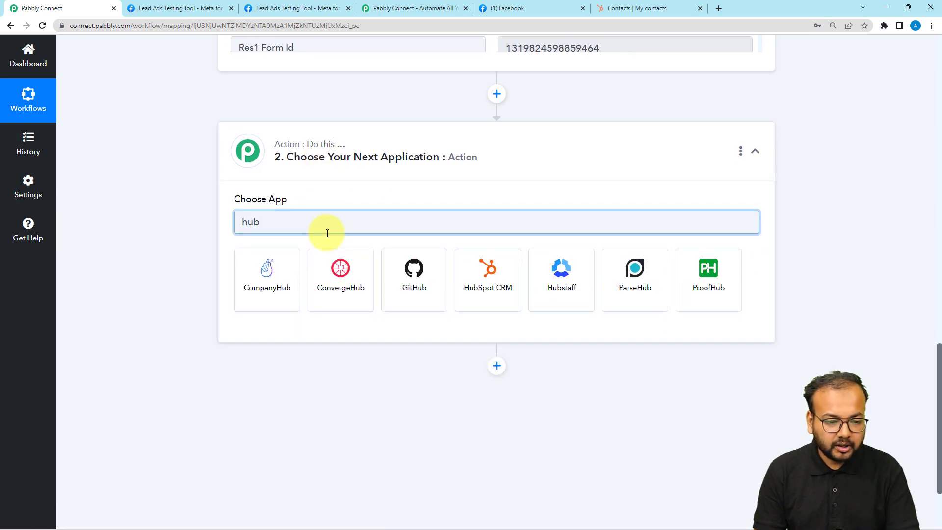
{"action": "left_click", "coordinate": [492, 292]}
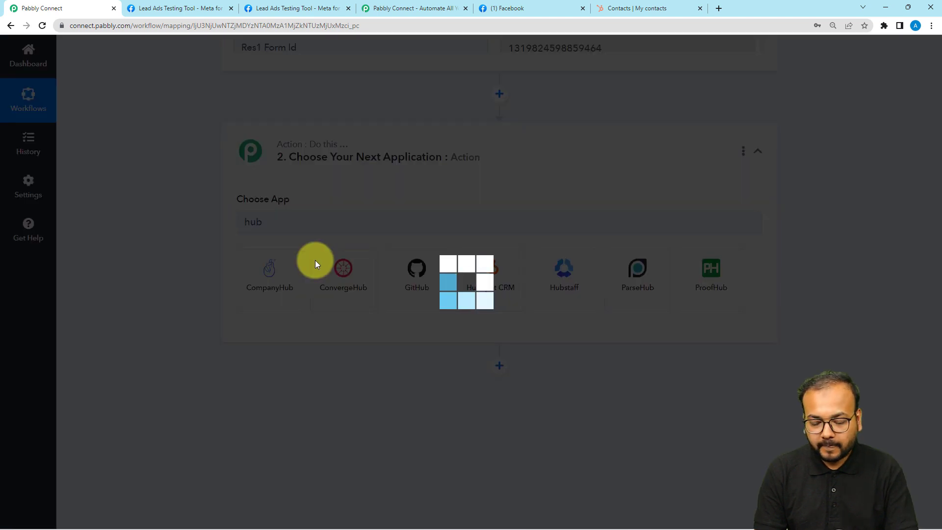
{"action": "scroll", "coordinate": [216, 258], "scroll_direction": "down", "scroll_amount": 2}
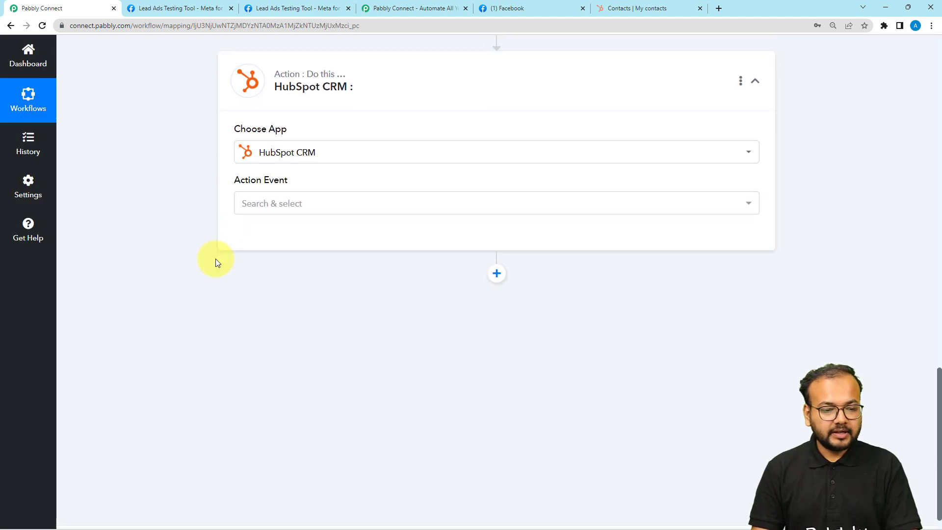
{"action": "left_click", "coordinate": [267, 184]}
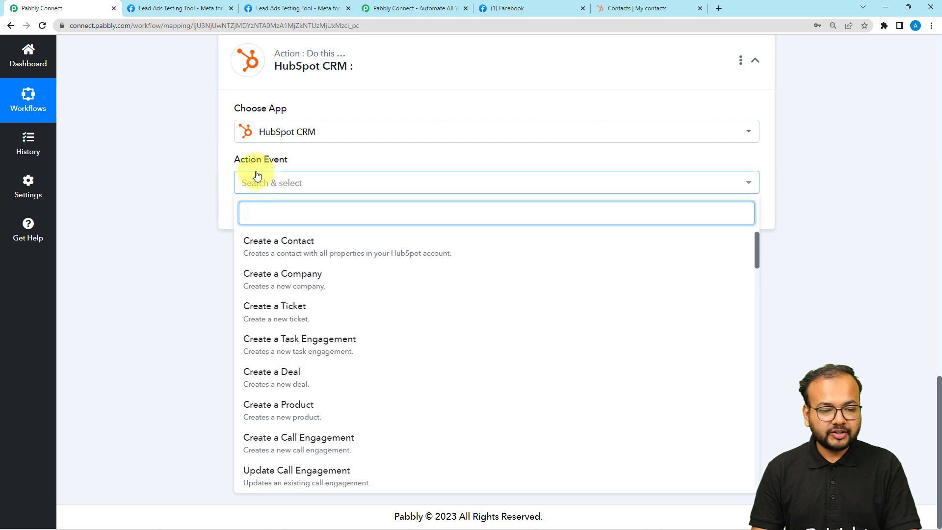
{"action": "left_click", "coordinate": [294, 251]}
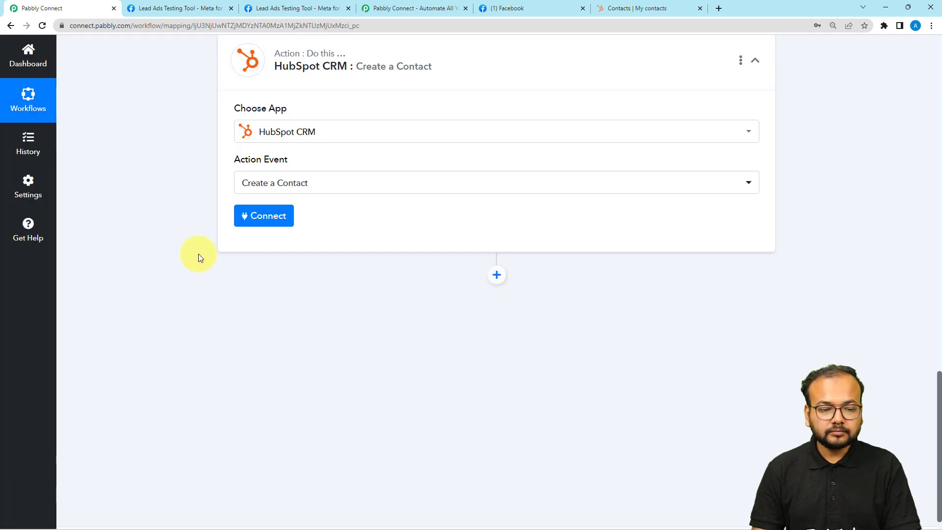
Step: Connect the action to HubSpot CRM through a new connection, authorizing the Magnet Brains account
{"action": "left_click", "coordinate": [265, 223]}
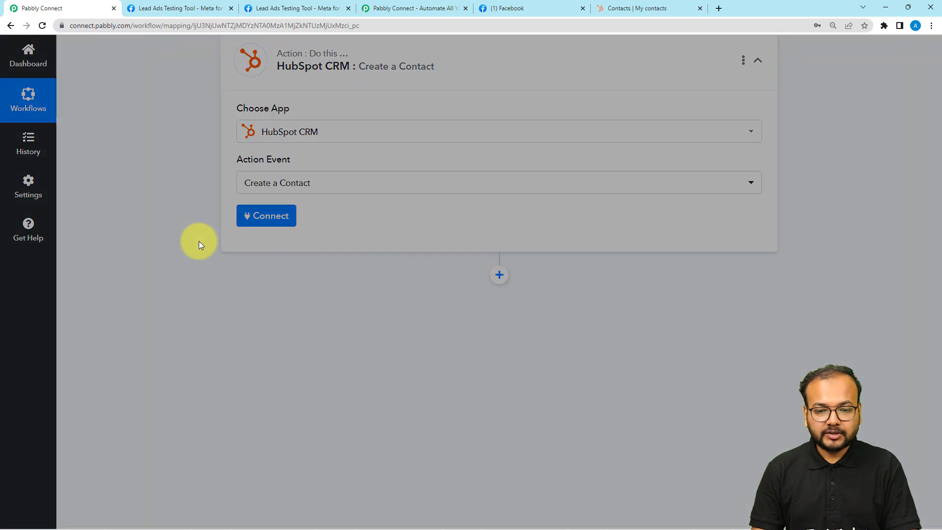
{"action": "left_click", "coordinate": [434, 156]}
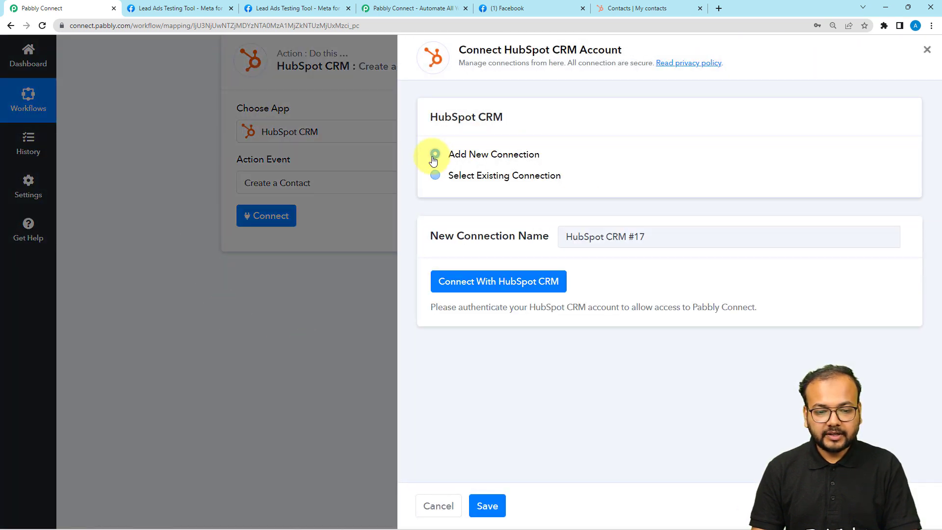
{"action": "left_click", "coordinate": [484, 283]}
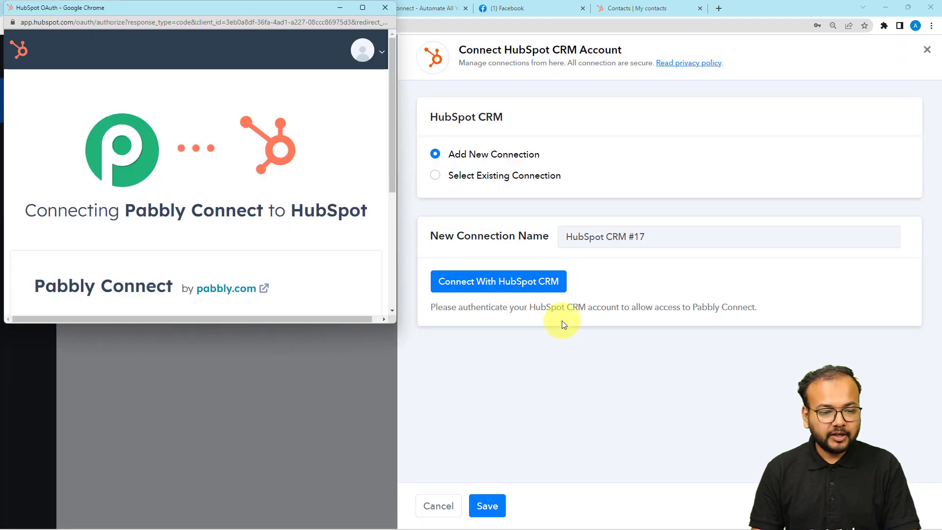
{"action": "scroll", "coordinate": [241, 187], "scroll_direction": "down", "scroll_amount": 3}
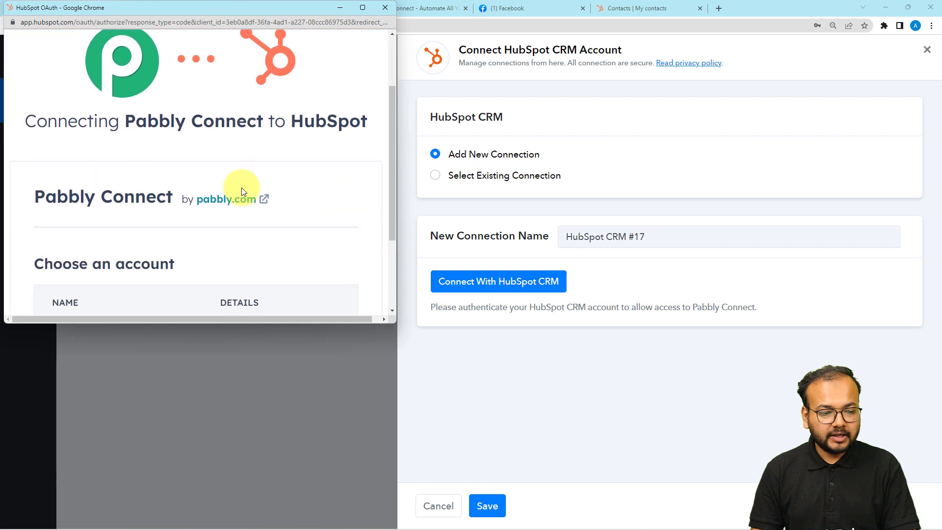
{"action": "scroll", "coordinate": [242, 191], "scroll_direction": "up", "scroll_amount": 1}
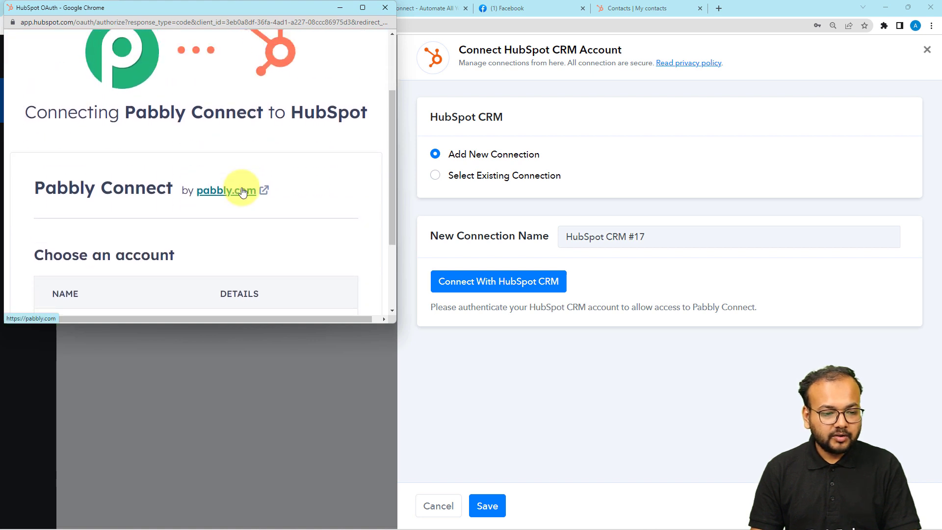
{"action": "scroll", "coordinate": [225, 132], "scroll_direction": "down", "scroll_amount": 3}
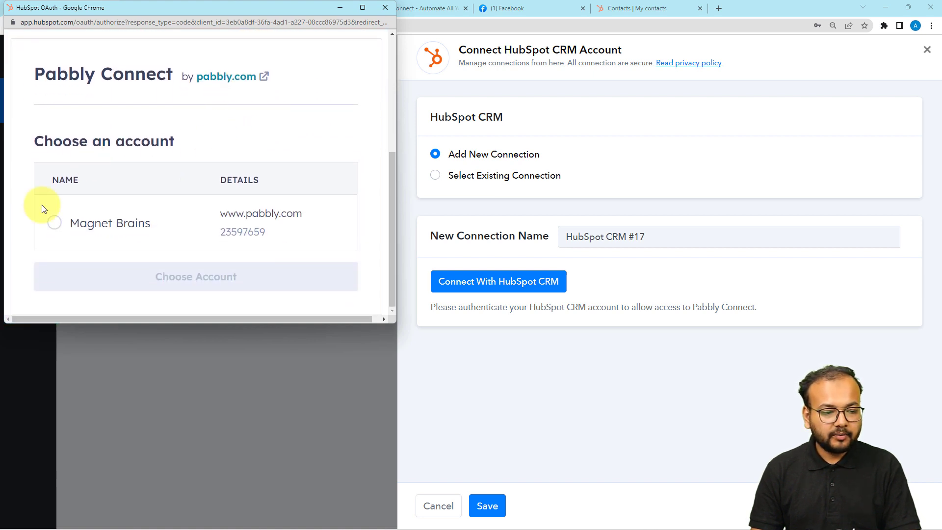
{"action": "left_click", "coordinate": [64, 226]}
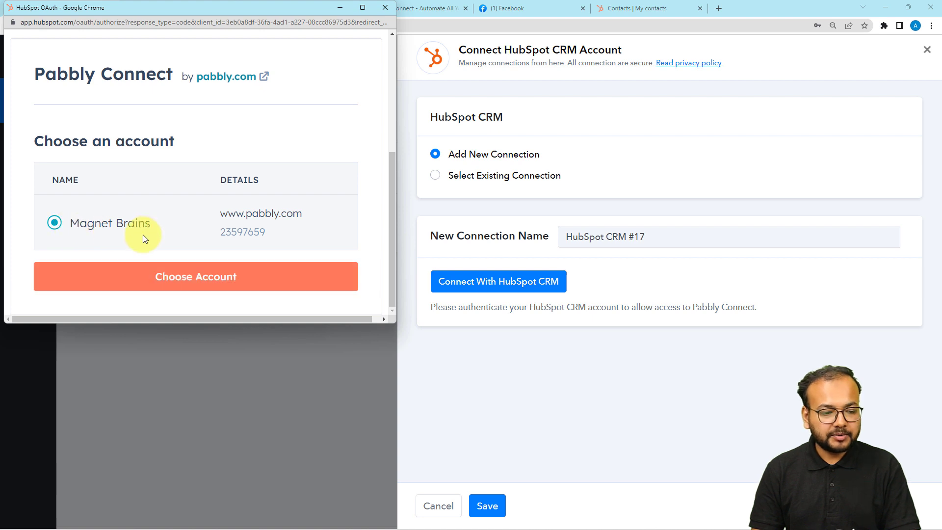
{"action": "left_click", "coordinate": [146, 285]}
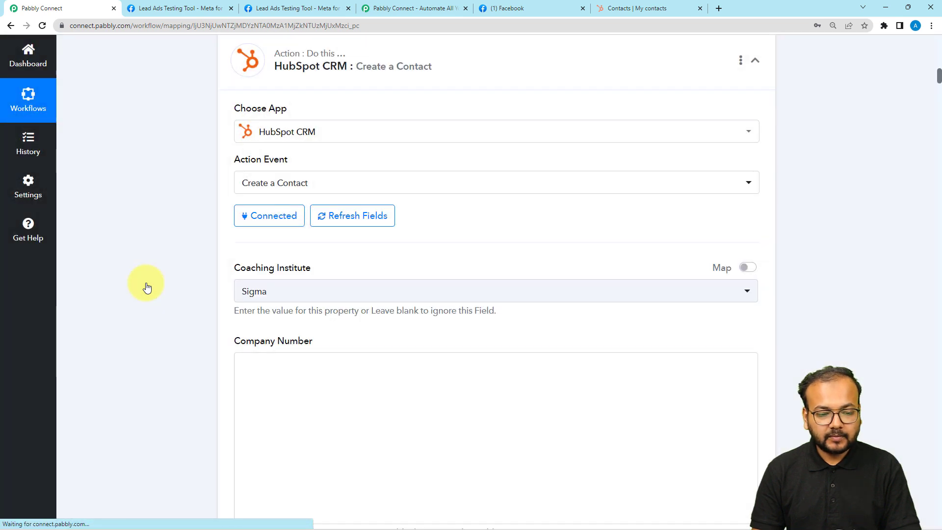
Step: Review the HubSpot contact fields available for mapping and compare them with the lead details received by the trigger
{"action": "scroll", "coordinate": [147, 288], "scroll_direction": "down", "scroll_amount": 2}
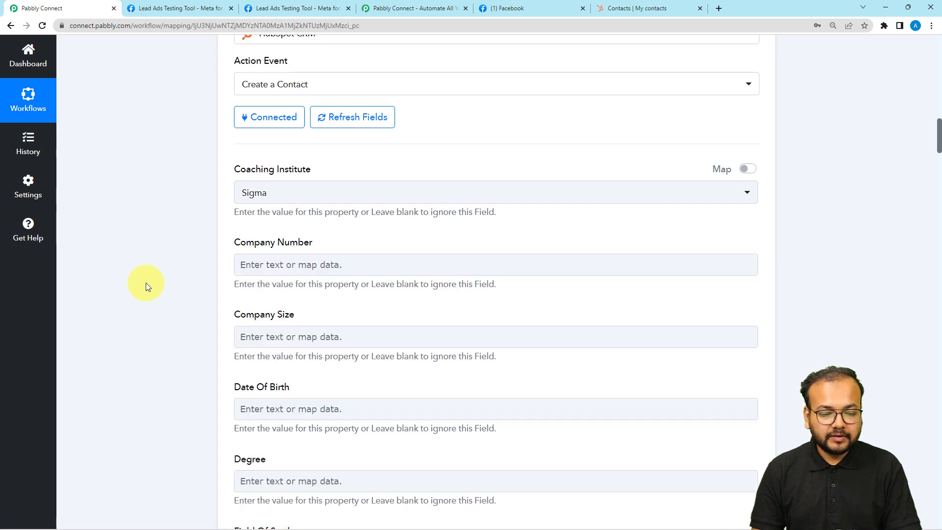
{"action": "scroll", "coordinate": [145, 283], "scroll_direction": "down", "scroll_amount": 3}
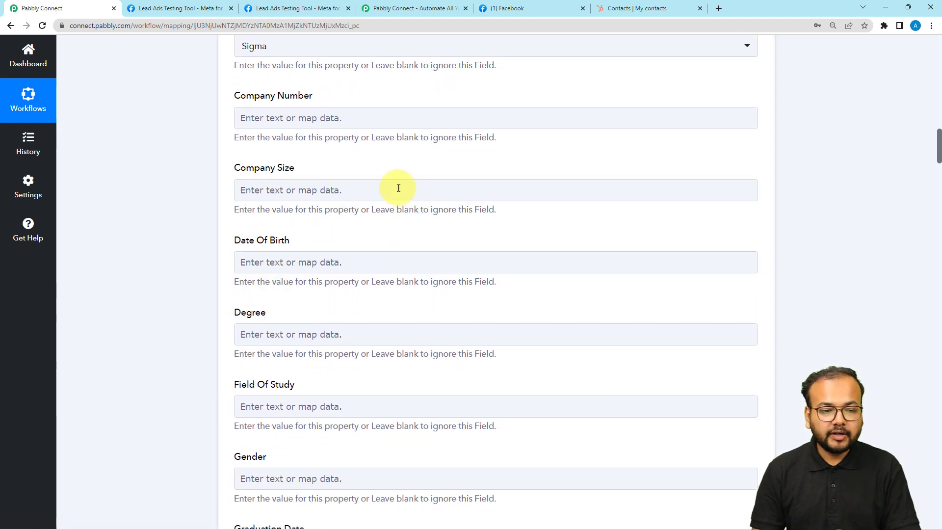
{"action": "scroll", "coordinate": [194, 293], "scroll_direction": "up", "scroll_amount": 9}
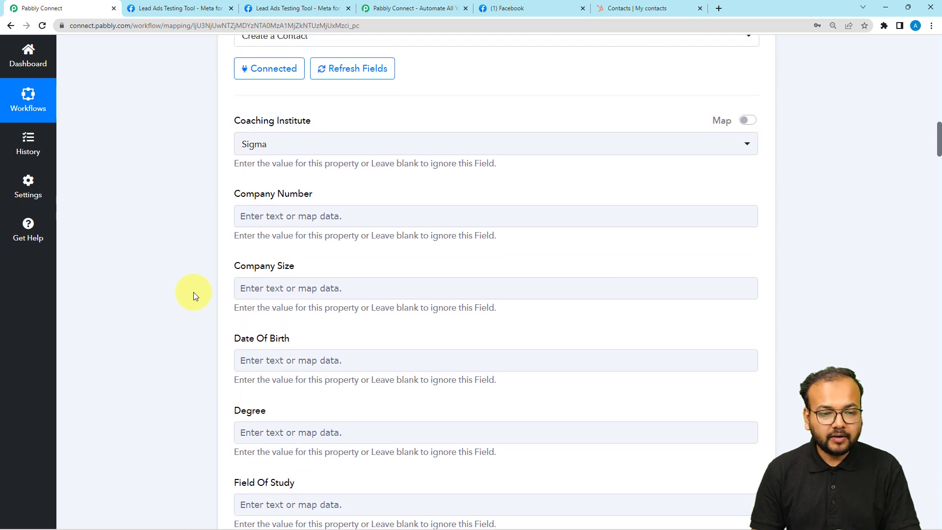
{"action": "scroll", "coordinate": [193, 292], "scroll_direction": "up", "scroll_amount": 5}
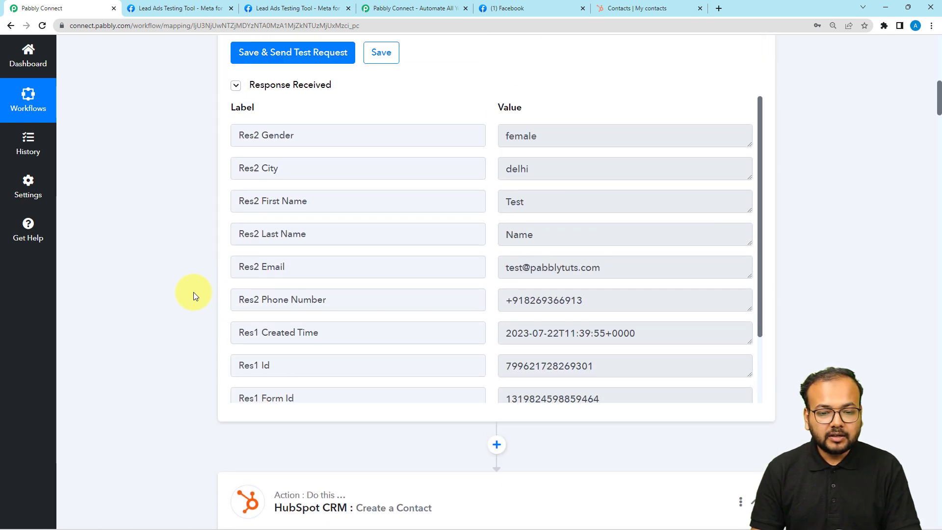
{"action": "scroll", "coordinate": [248, 263], "scroll_direction": "down", "scroll_amount": 2}
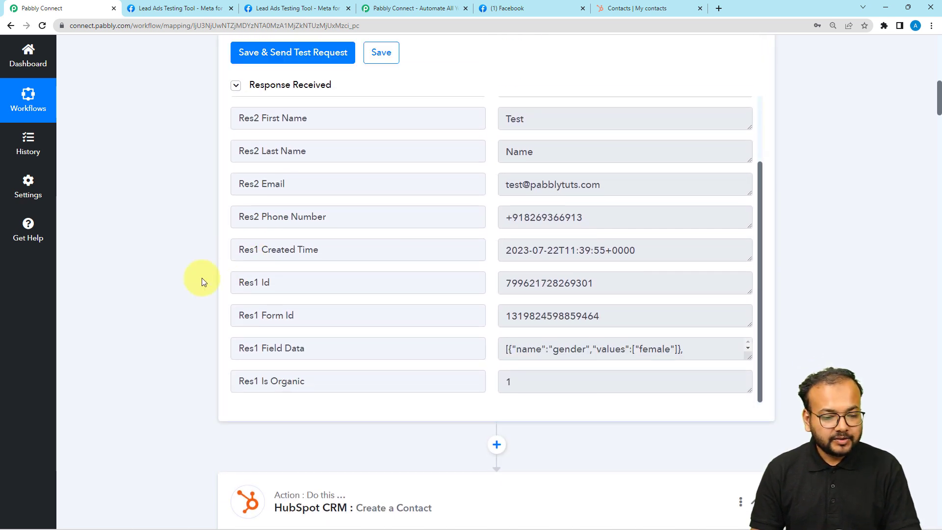
{"action": "scroll", "coordinate": [201, 279], "scroll_direction": "down", "scroll_amount": 10}
{"action": "scroll", "coordinate": [203, 278], "scroll_direction": "down", "scroll_amount": 1}
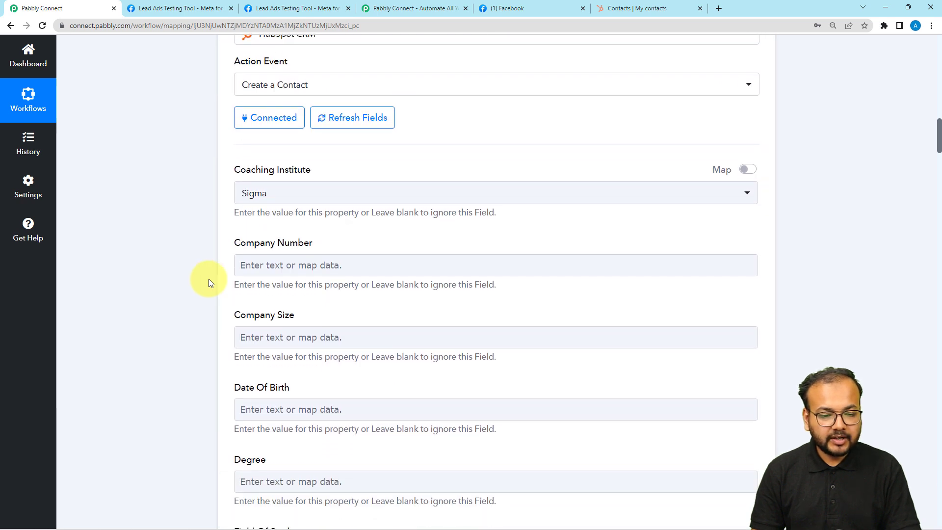
Step: Set the Coaching Institute field of the HubSpot contact to Alpha
{"action": "left_click", "coordinate": [315, 206]}
{"action": "left_click", "coordinate": [203, 205]}
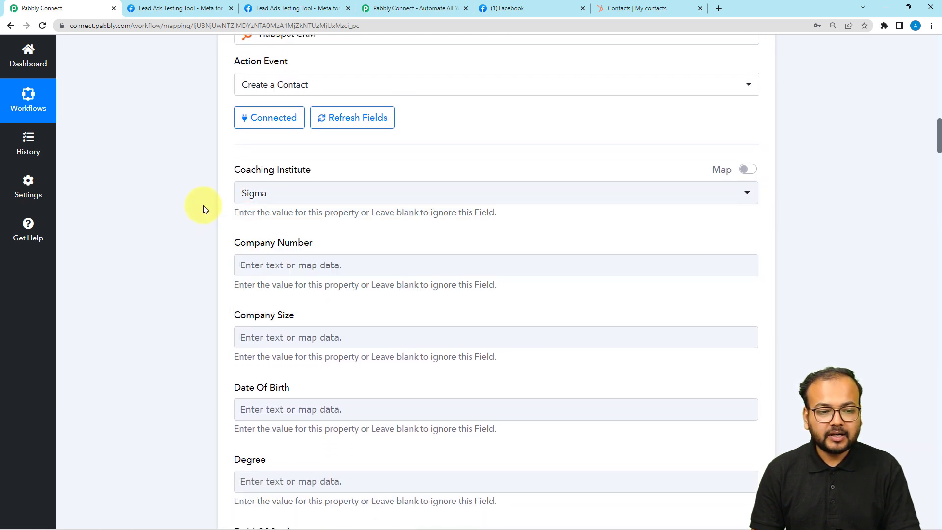
{"action": "scroll", "coordinate": [202, 214], "scroll_direction": "up", "scroll_amount": 4}
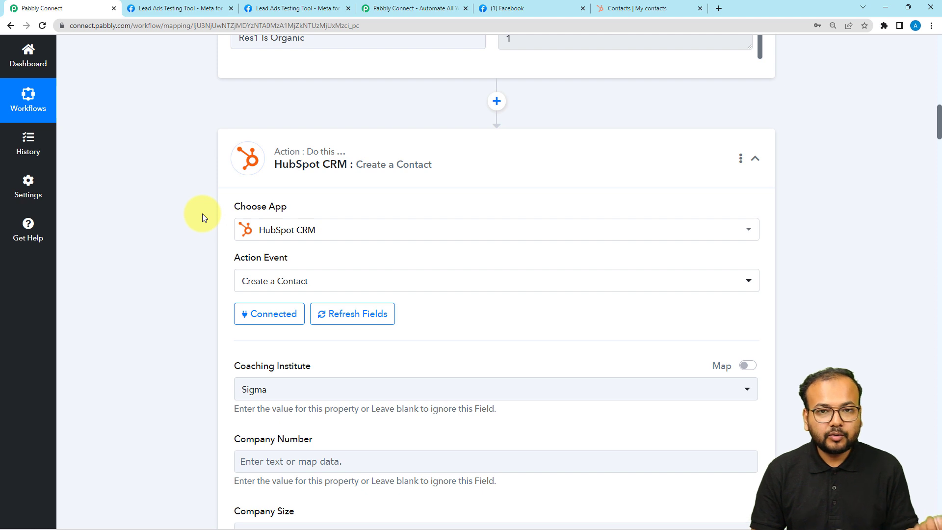
{"action": "scroll", "coordinate": [207, 217], "scroll_direction": "down", "scroll_amount": 4}
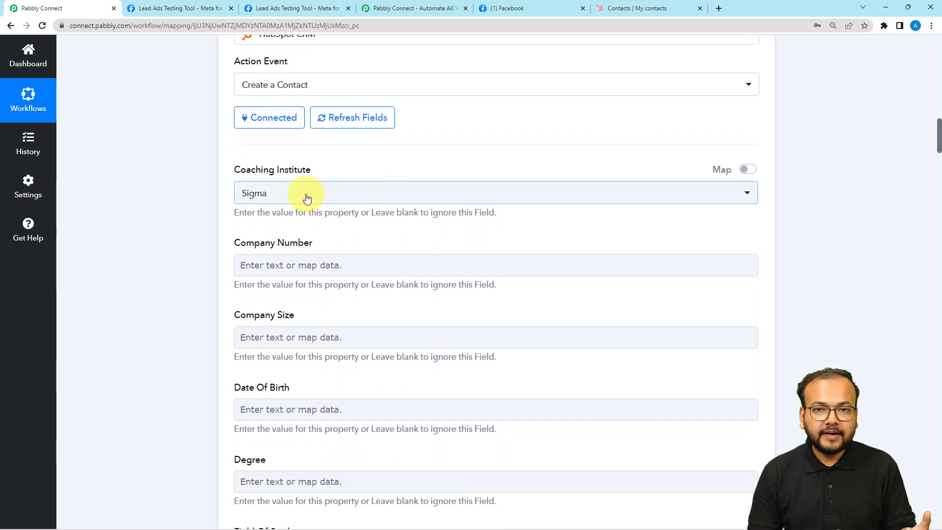
{"action": "left_click", "coordinate": [318, 195]}
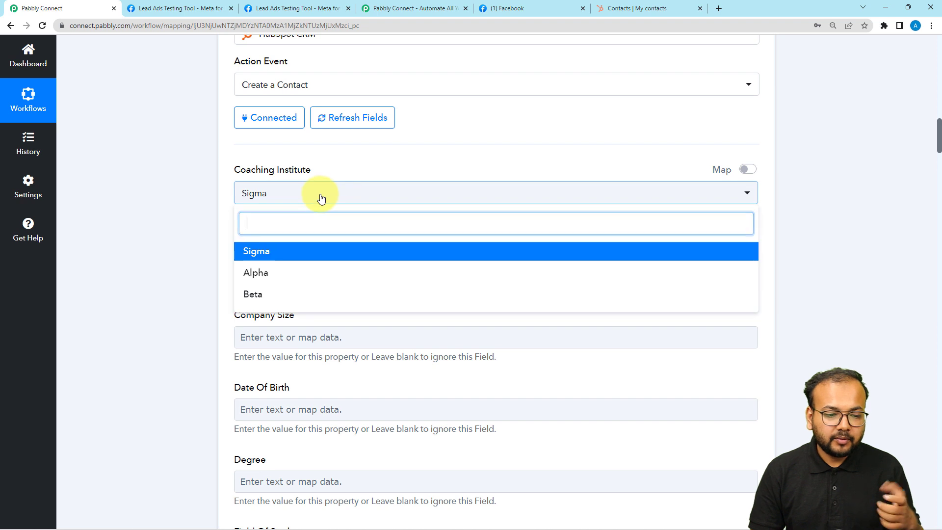
{"action": "left_click", "coordinate": [273, 274]}
Step: Choose Active as the Status of the HubSpot contact, leaving the preceding text fields blank
{"action": "scroll", "coordinate": [218, 222], "scroll_direction": "down", "scroll_amount": 2}
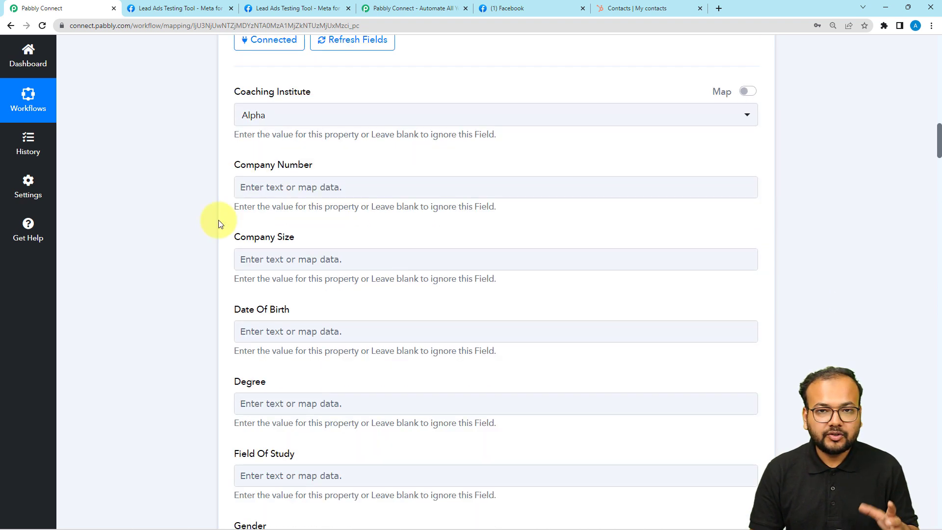
{"action": "scroll", "coordinate": [219, 224], "scroll_direction": "down", "scroll_amount": 2}
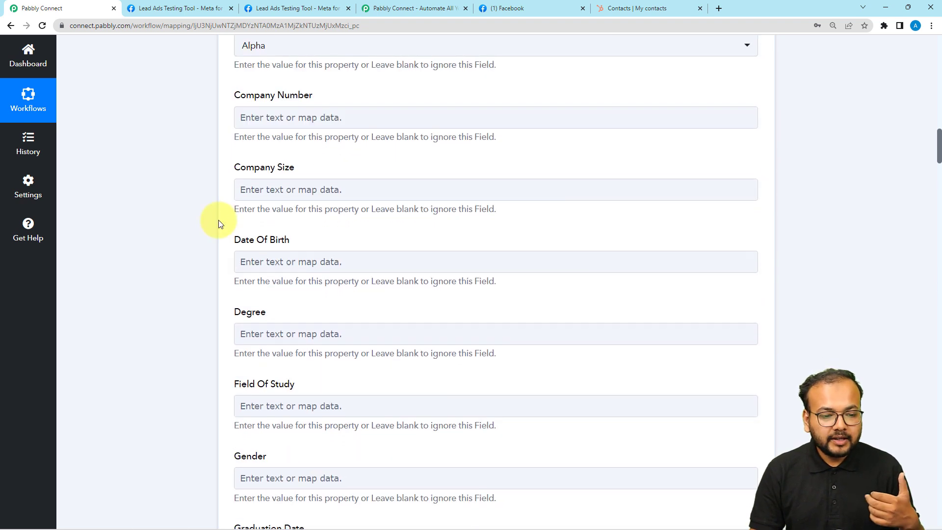
{"action": "scroll", "coordinate": [219, 224], "scroll_direction": "down", "scroll_amount": 2}
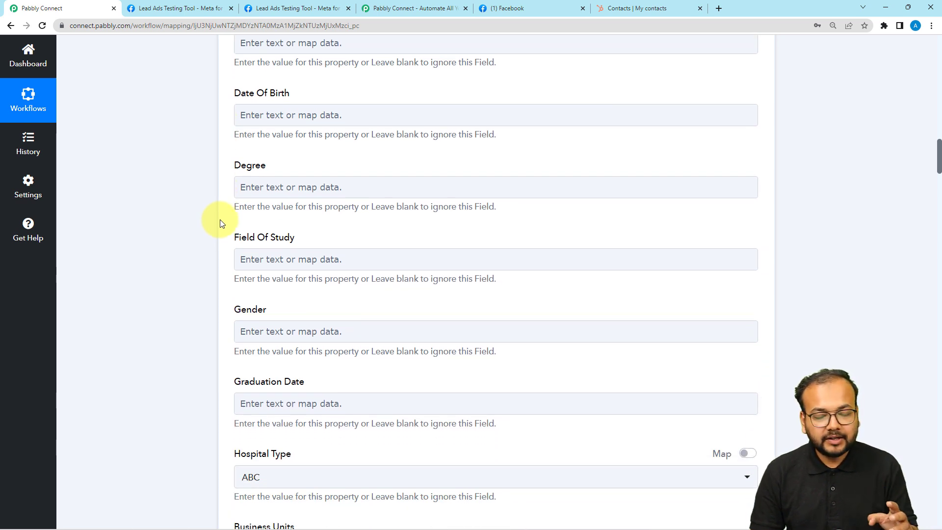
{"action": "scroll", "coordinate": [220, 224], "scroll_direction": "down", "scroll_amount": 3}
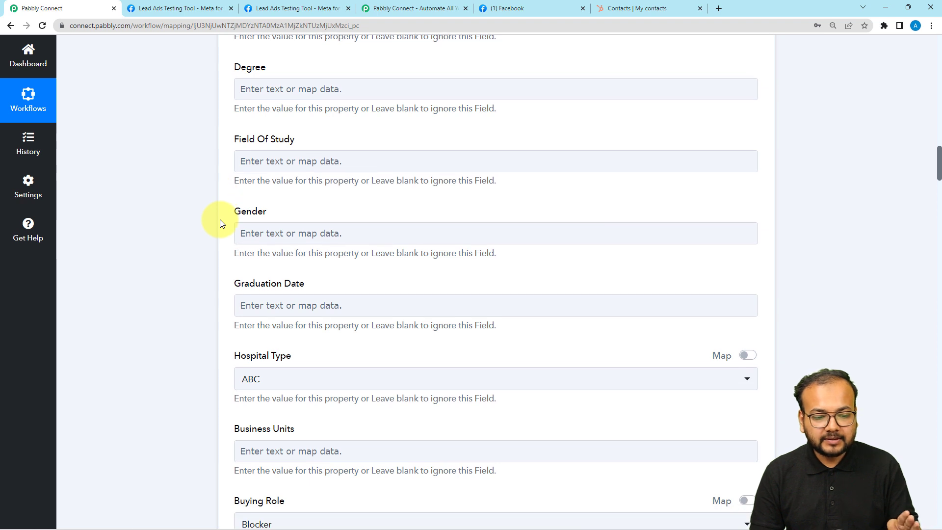
{"action": "scroll", "coordinate": [220, 224], "scroll_direction": "down", "scroll_amount": 5}
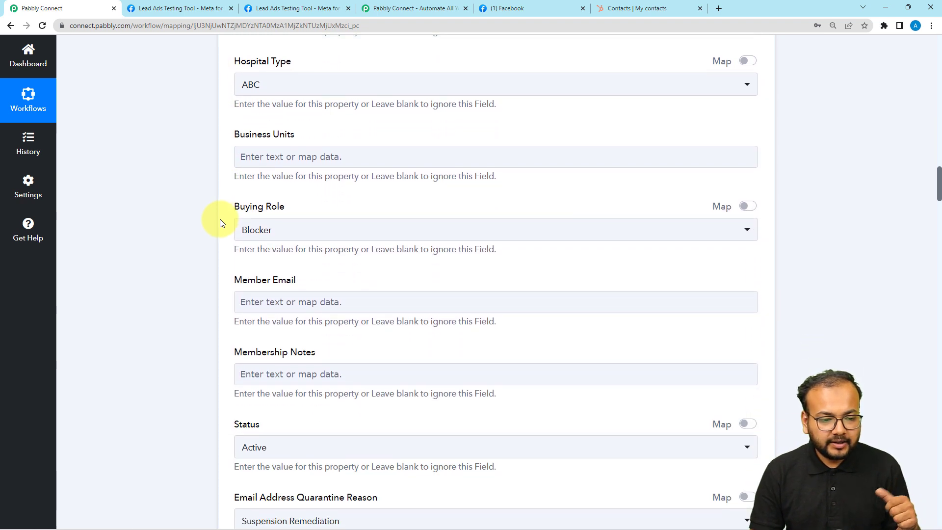
{"action": "scroll", "coordinate": [274, 230], "scroll_direction": "down", "scroll_amount": 2}
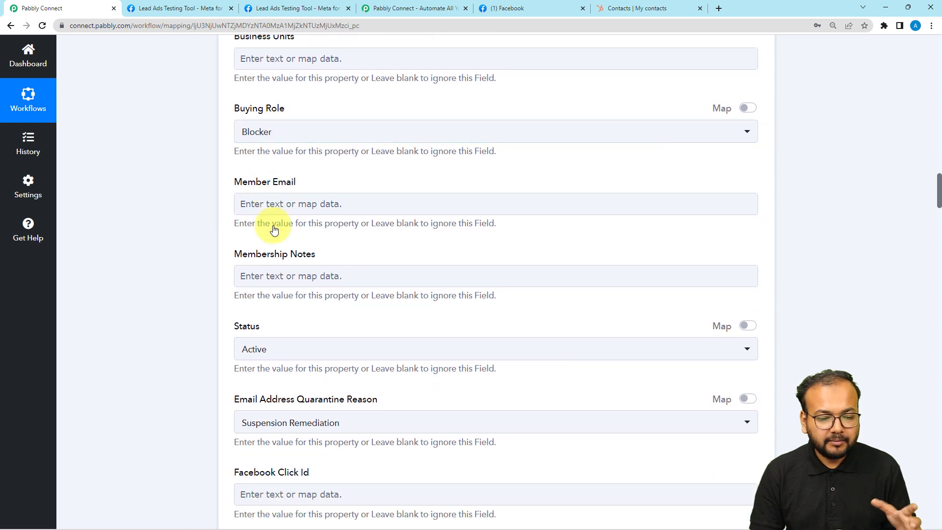
{"action": "scroll", "coordinate": [273, 227], "scroll_direction": "down", "scroll_amount": 2}
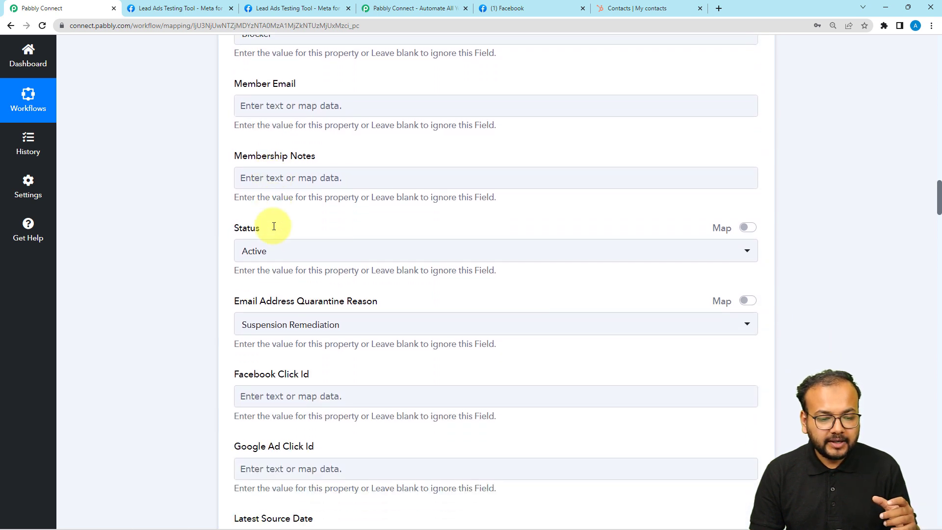
{"action": "left_click", "coordinate": [278, 256]}
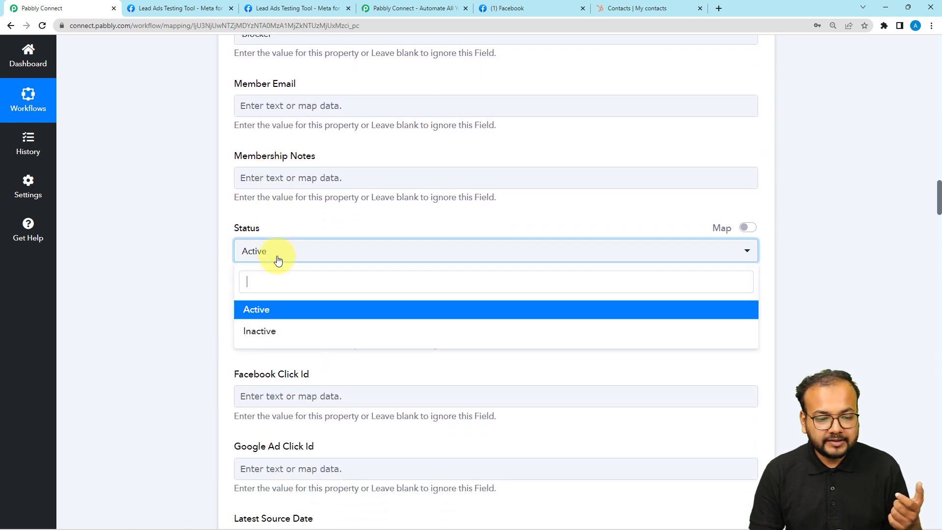
{"action": "left_click", "coordinate": [256, 310]}
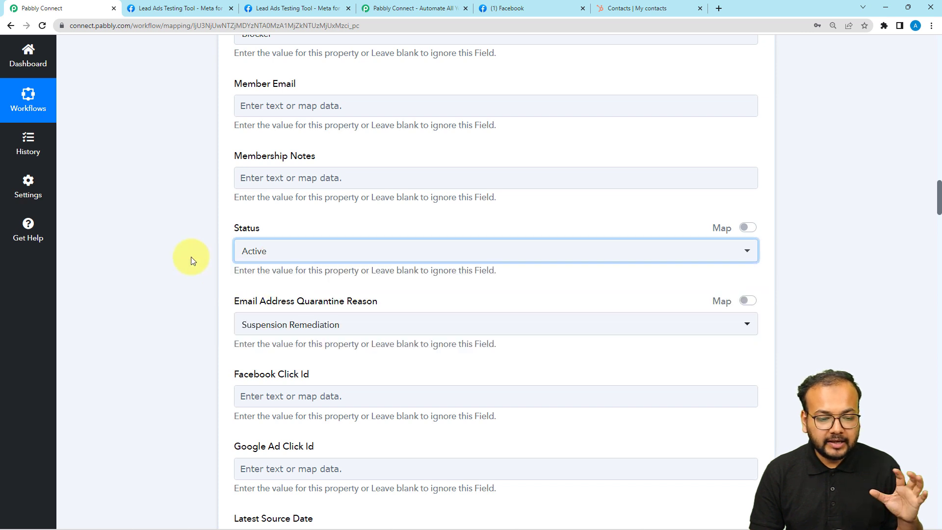
Step: Set the Lead Status of the HubSpot contact to In Progress
{"action": "scroll", "coordinate": [191, 259], "scroll_direction": "down", "scroll_amount": 3}
{"action": "scroll", "coordinate": [191, 256], "scroll_direction": "down", "scroll_amount": 2}
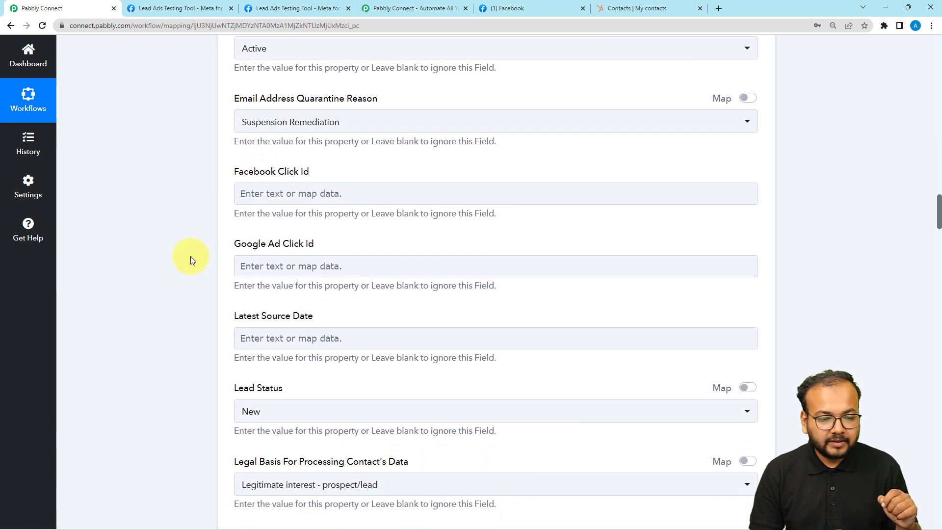
{"action": "left_click", "coordinate": [239, 295]}
{"action": "scroll", "coordinate": [239, 294], "scroll_direction": "down", "scroll_amount": 1}
{"action": "scroll", "coordinate": [241, 297], "scroll_direction": "down", "scroll_amount": 1}
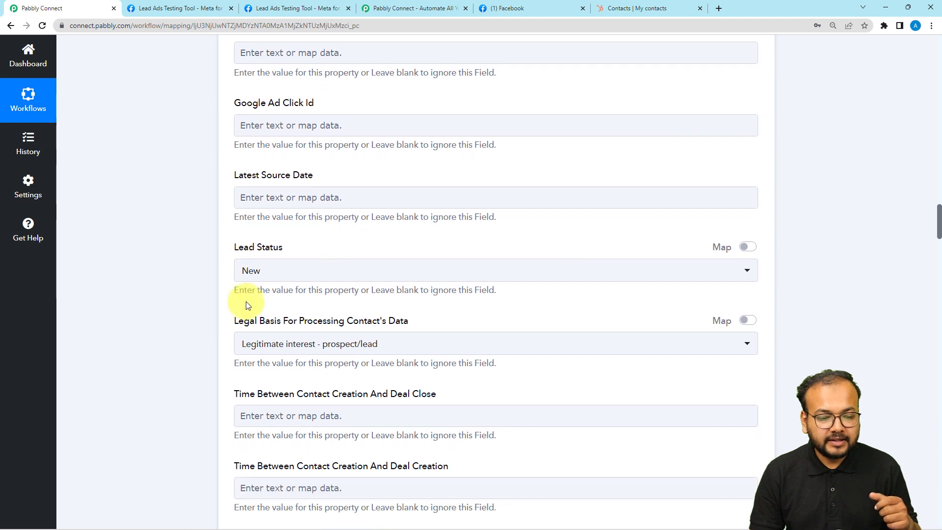
{"action": "left_click", "coordinate": [285, 277]}
{"action": "left_click", "coordinate": [290, 275]}
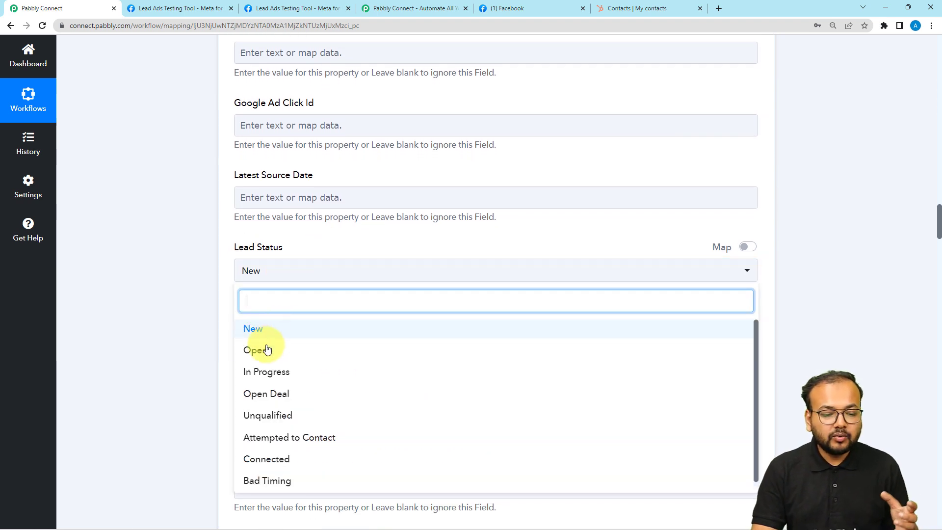
{"action": "left_click", "coordinate": [273, 371]}
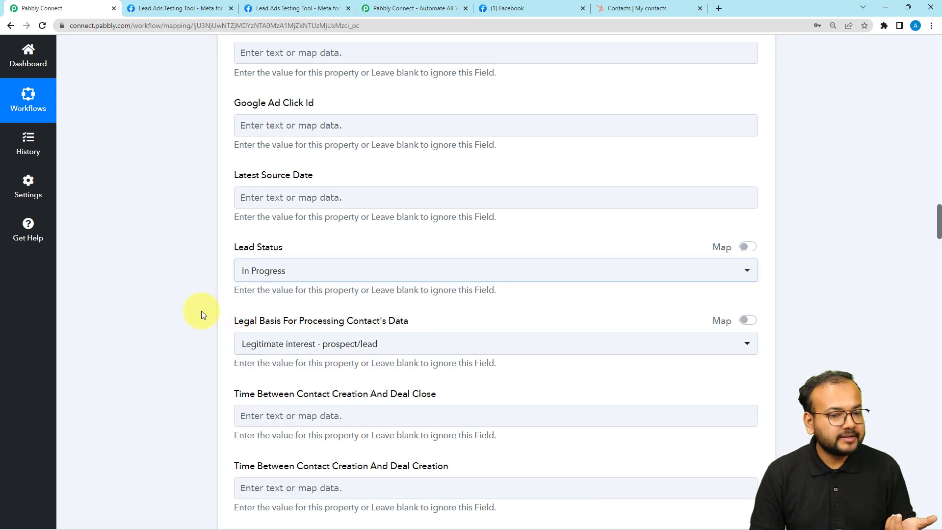
Step: Review the optional contact fields between Lead Status and First Name, such as Time Zone, Job Function, School and Work Email
{"action": "scroll", "coordinate": [201, 314], "scroll_direction": "down", "scroll_amount": 3}
{"action": "scroll", "coordinate": [202, 310], "scroll_direction": "down", "scroll_amount": 6}
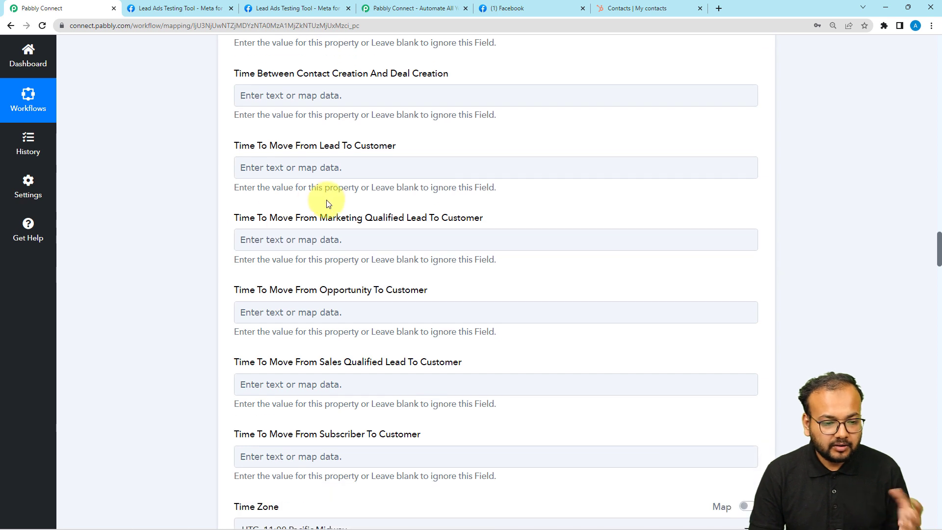
{"action": "left_click", "coordinate": [309, 239]}
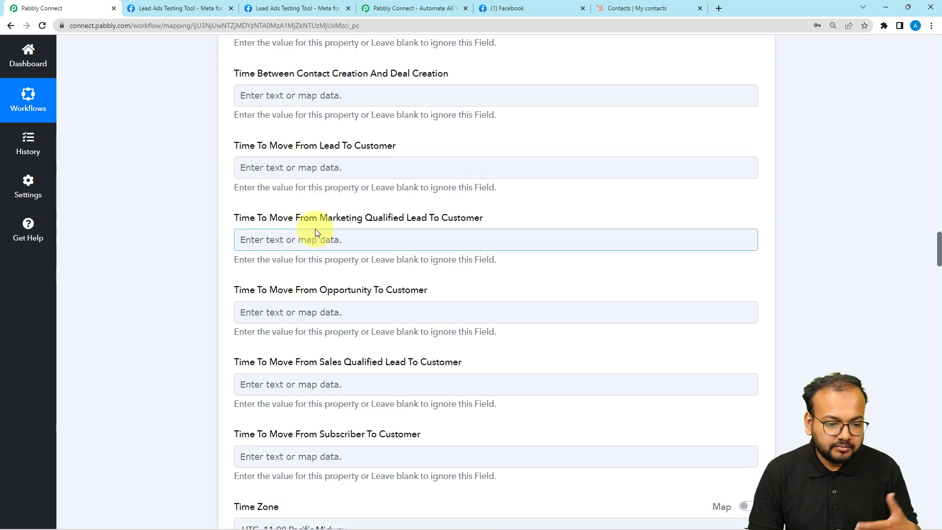
{"action": "scroll", "coordinate": [274, 248], "scroll_direction": "down", "scroll_amount": 2}
{"action": "scroll", "coordinate": [276, 251], "scroll_direction": "down", "scroll_amount": 6}
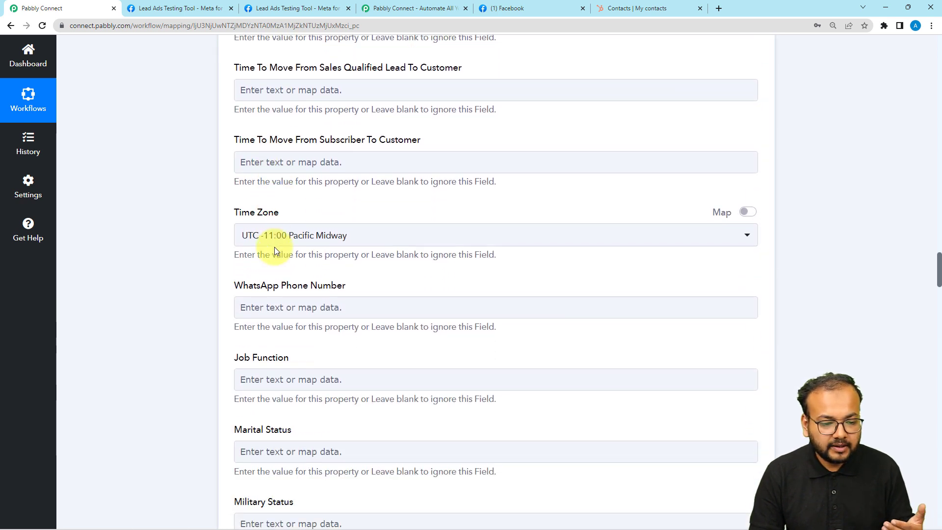
{"action": "scroll", "coordinate": [303, 213], "scroll_direction": "down", "scroll_amount": 1}
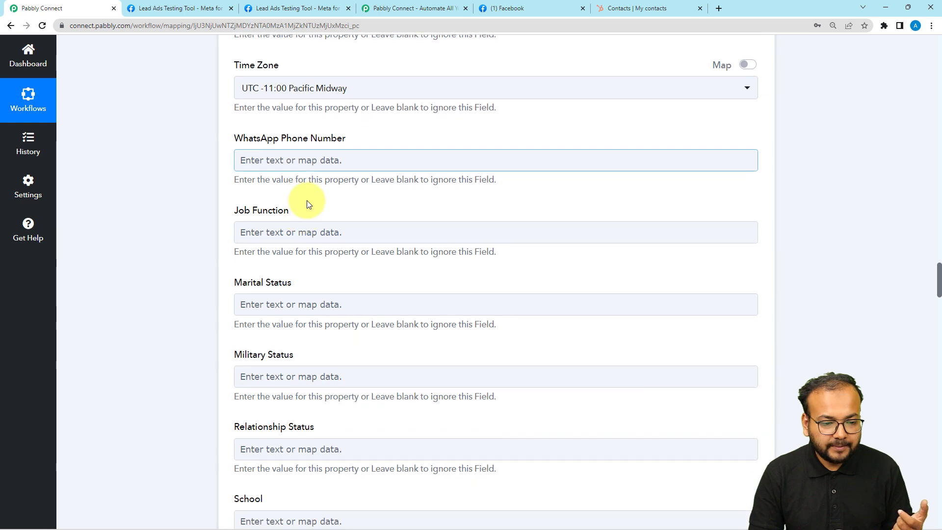
{"action": "scroll", "coordinate": [297, 249], "scroll_direction": "down", "scroll_amount": 6}
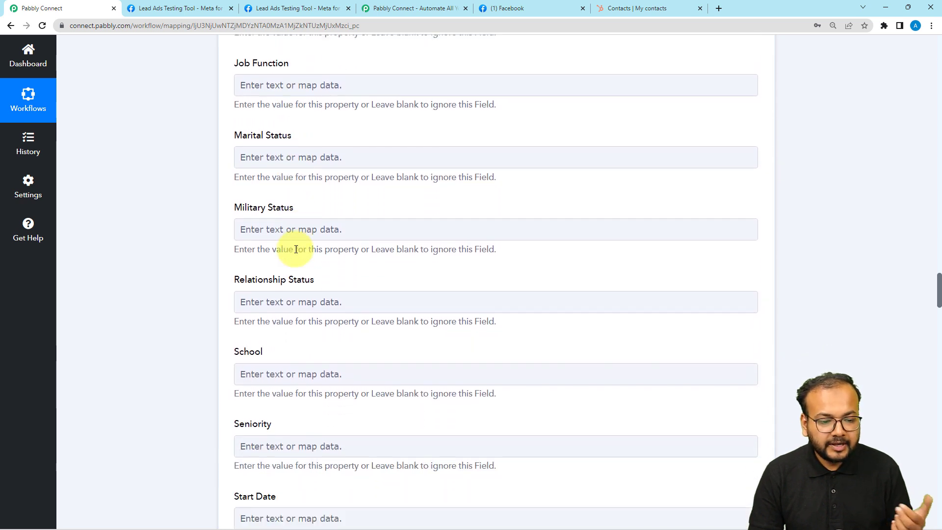
{"action": "scroll", "coordinate": [296, 249], "scroll_direction": "down", "scroll_amount": 2}
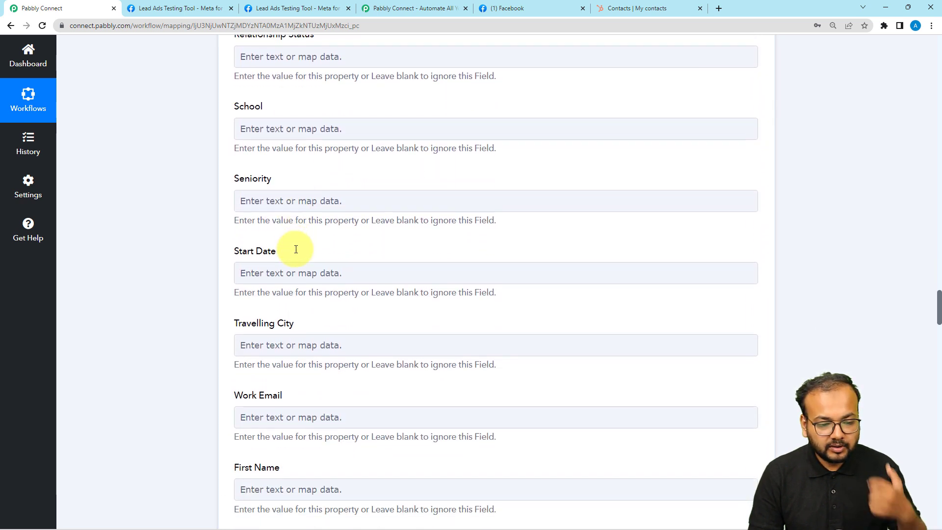
{"action": "scroll", "coordinate": [296, 249], "scroll_direction": "down", "scroll_amount": 4}
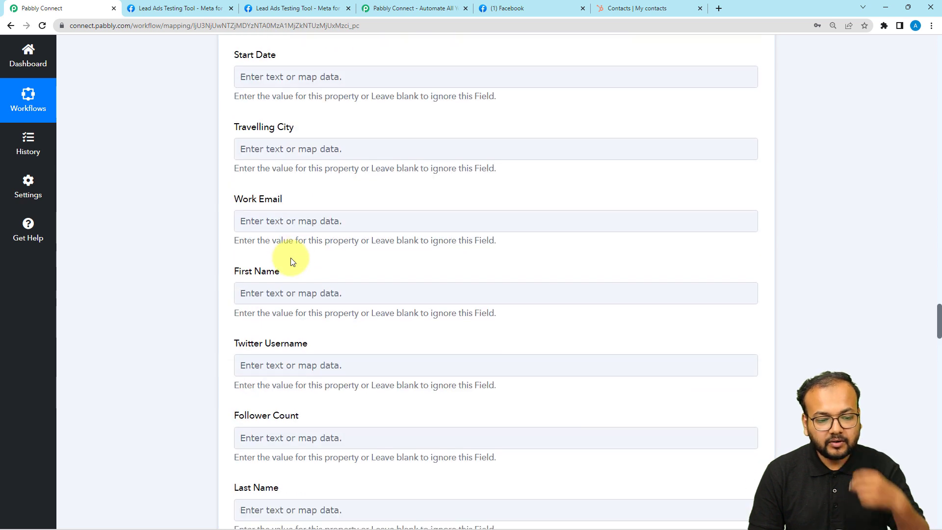
{"action": "scroll", "coordinate": [283, 288], "scroll_direction": "down", "scroll_amount": 1}
{"action": "left_click", "coordinate": [294, 245]}
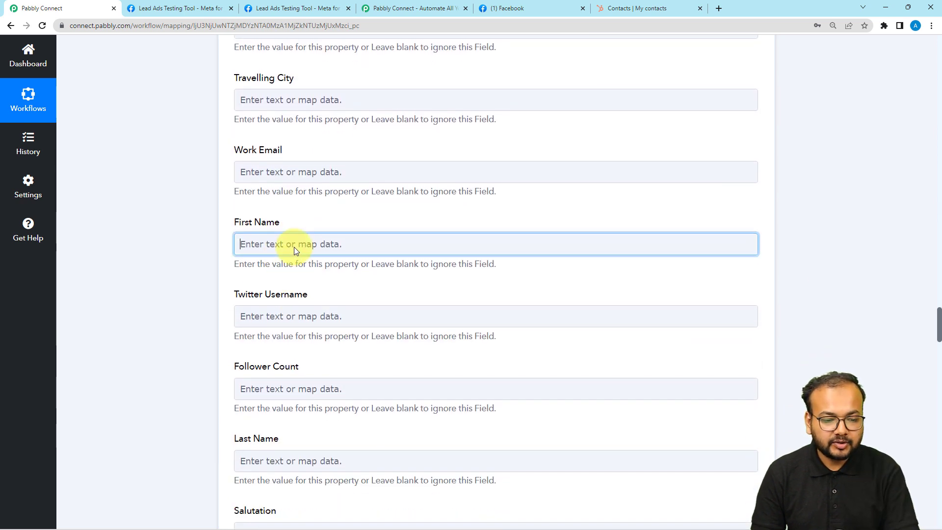
{"action": "left_click", "coordinate": [300, 338]}
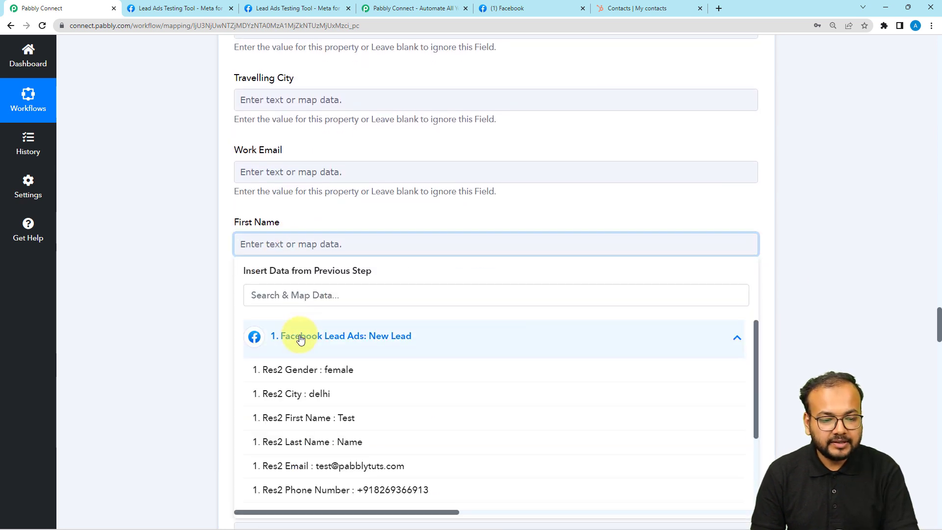
{"action": "left_click", "coordinate": [196, 242]}
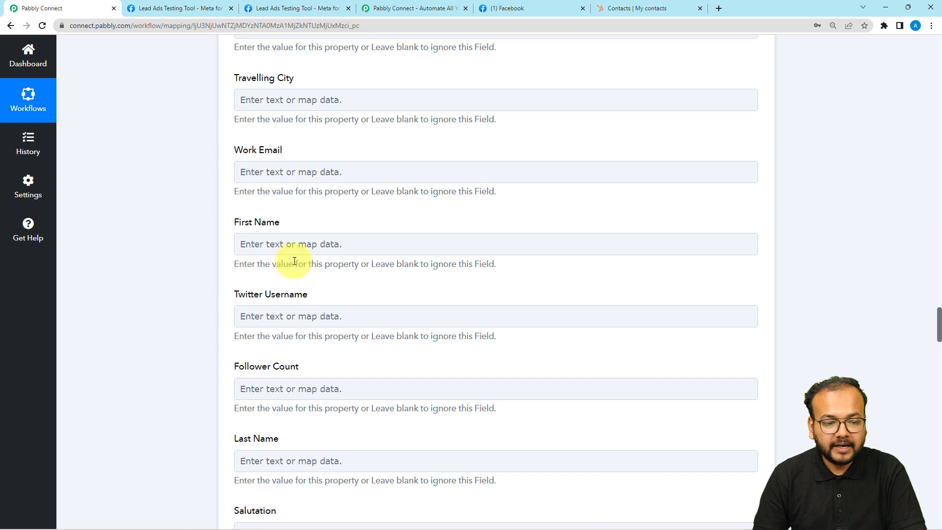
Step: Map the First Name field to Res2 First Name from the Facebook Lead Ads: New Lead data
{"action": "left_click", "coordinate": [283, 243]}
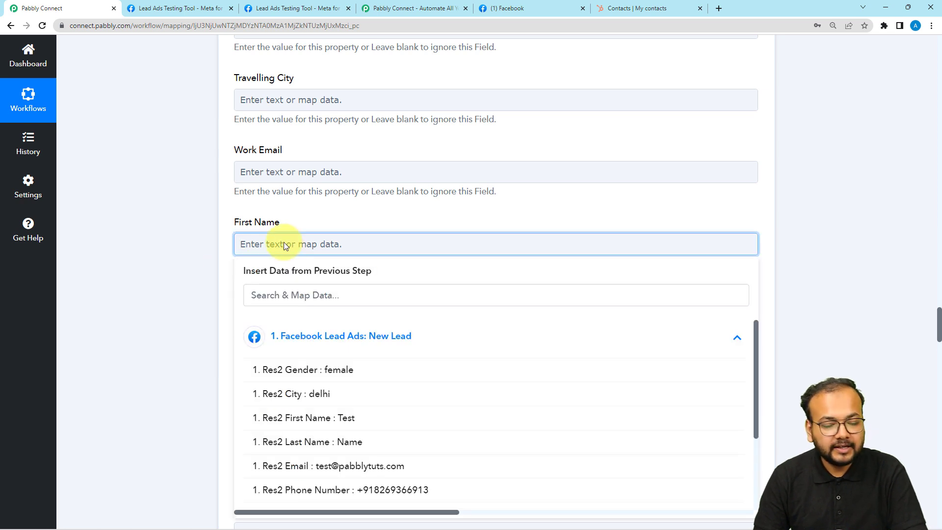
{"action": "left_click", "coordinate": [302, 353]}
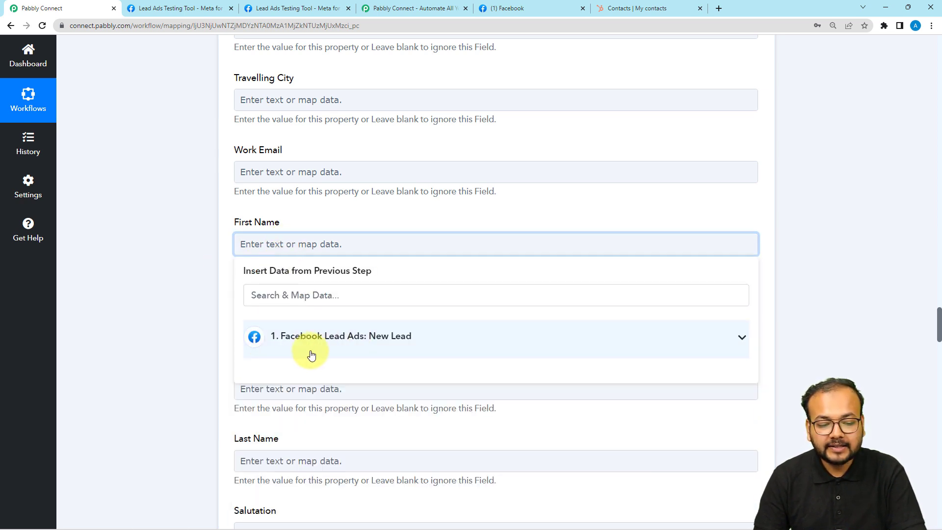
{"action": "left_click", "coordinate": [303, 346]}
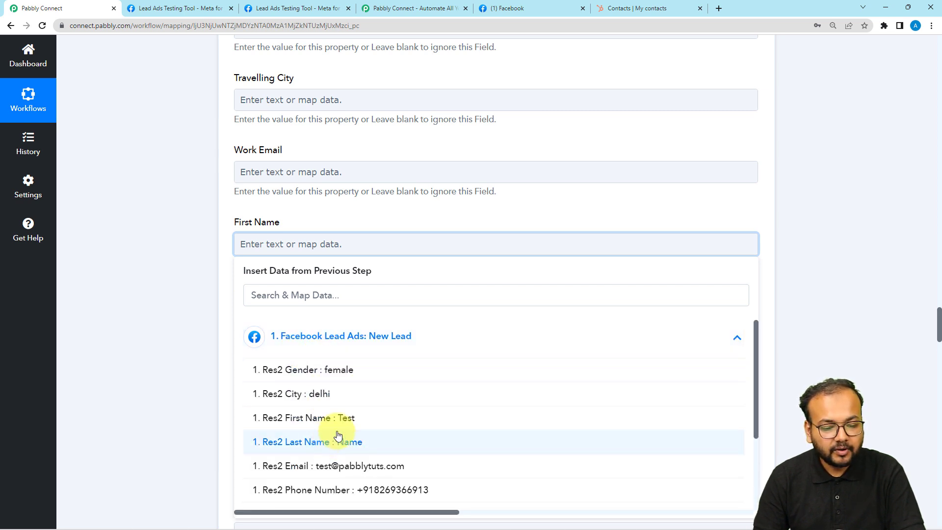
{"action": "left_click", "coordinate": [317, 408]}
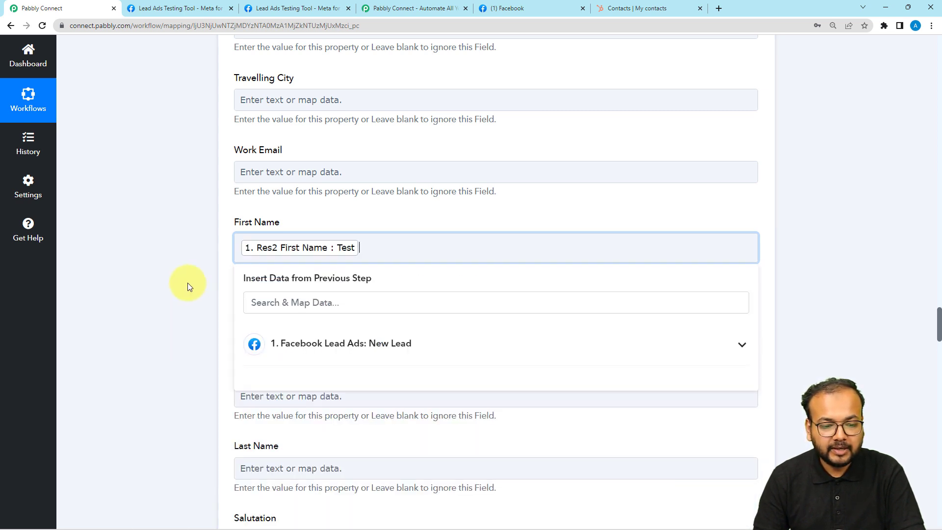
{"action": "left_click", "coordinate": [188, 282]}
Step: Map the Last Name field to Res2 Last Name from the Facebook Lead Ads: New Lead data
{"action": "scroll", "coordinate": [249, 311], "scroll_direction": "down", "scroll_amount": 2}
{"action": "left_click", "coordinate": [275, 370]}
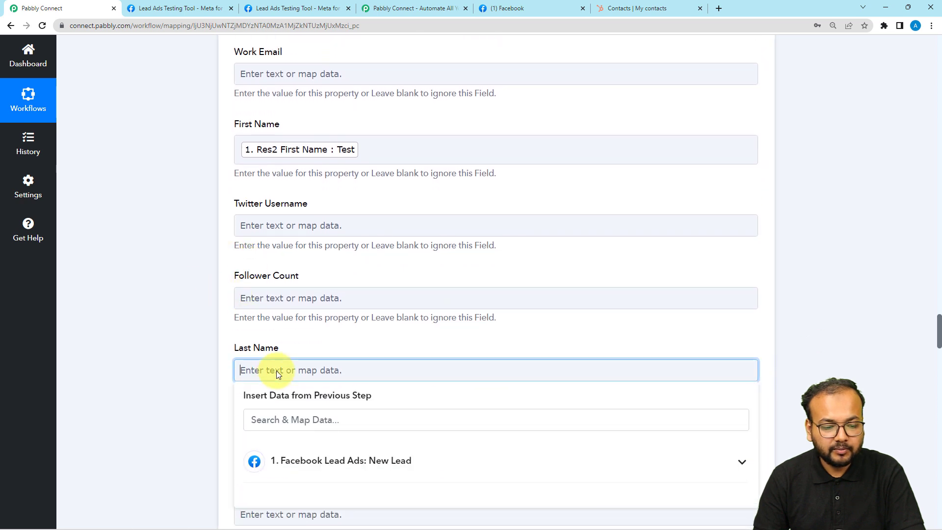
{"action": "scroll", "coordinate": [285, 359], "scroll_direction": "down", "scroll_amount": 3}
{"action": "left_click", "coordinate": [299, 318]}
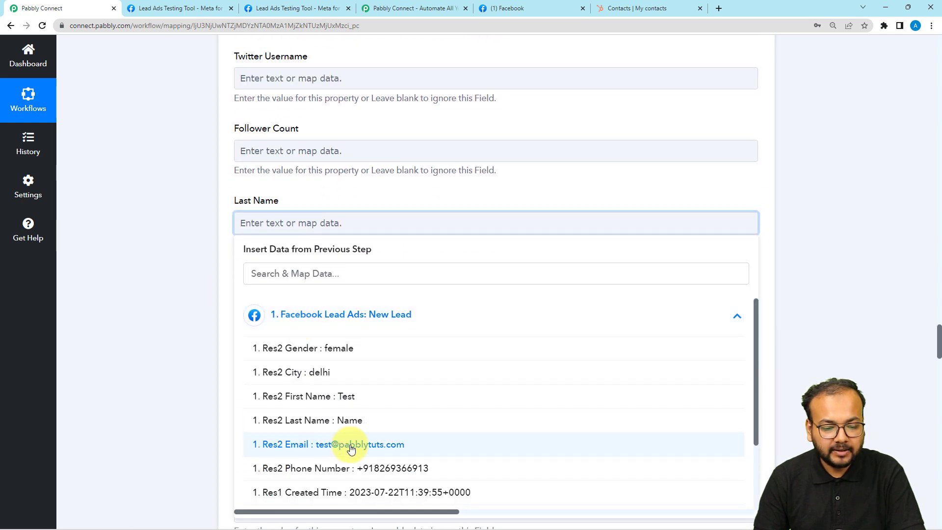
{"action": "left_click", "coordinate": [349, 420]}
{"action": "left_click", "coordinate": [214, 319]}
Step: Map the Email field to Res2 Email from the Facebook Lead Ads: New Lead data
{"action": "scroll", "coordinate": [214, 319], "scroll_direction": "down", "scroll_amount": 1}
{"action": "scroll", "coordinate": [214, 319], "scroll_direction": "down", "scroll_amount": 2}
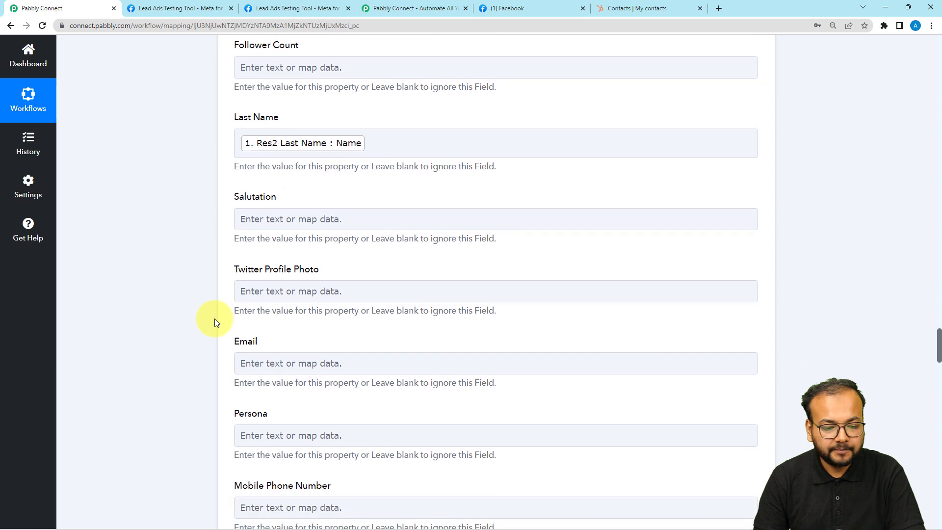
{"action": "left_click", "coordinate": [246, 305]}
{"action": "left_click", "coordinate": [273, 390]}
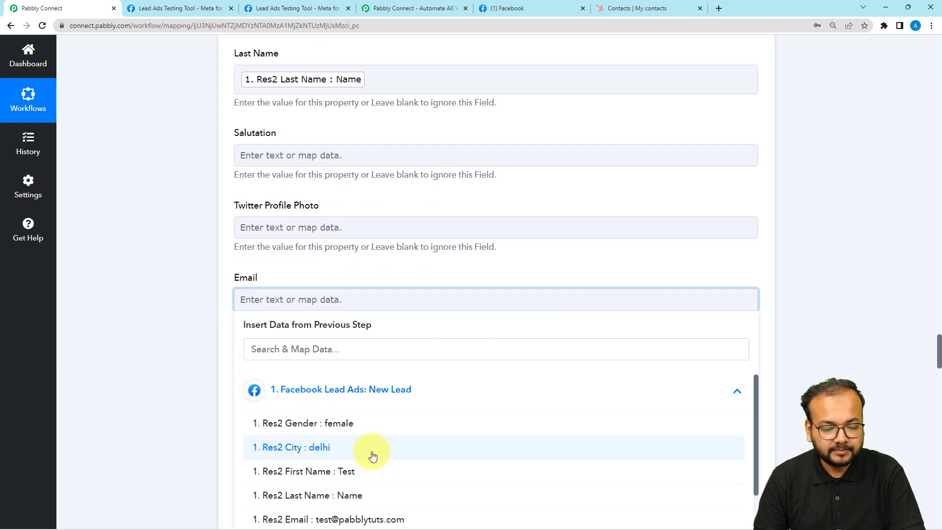
{"action": "scroll", "coordinate": [373, 455], "scroll_direction": "down", "scroll_amount": 1}
{"action": "left_click", "coordinate": [362, 471]}
Step: Map the Mobile Phone Number field to Res2 Email from the Facebook Lead Ads: New Lead data
{"action": "scroll", "coordinate": [194, 320], "scroll_direction": "down", "scroll_amount": 3}
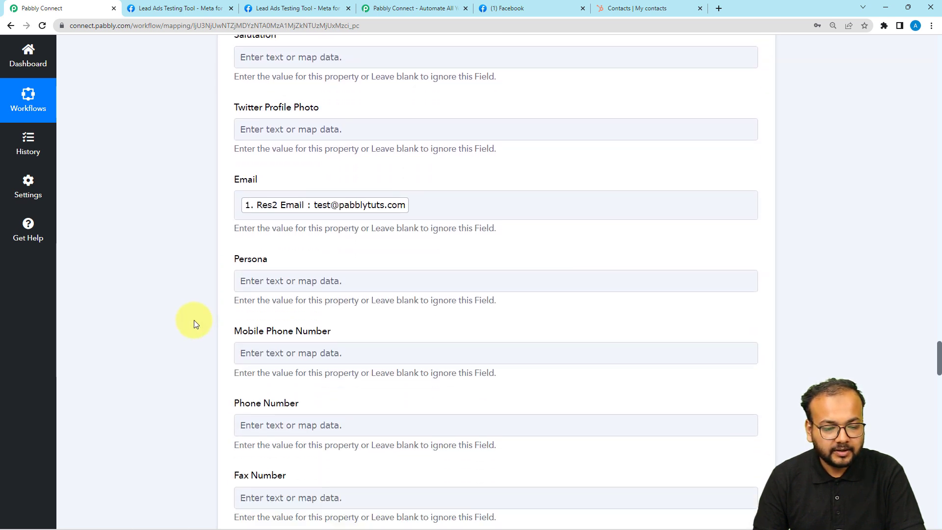
{"action": "left_click", "coordinate": [260, 311]}
{"action": "left_click", "coordinate": [297, 391]}
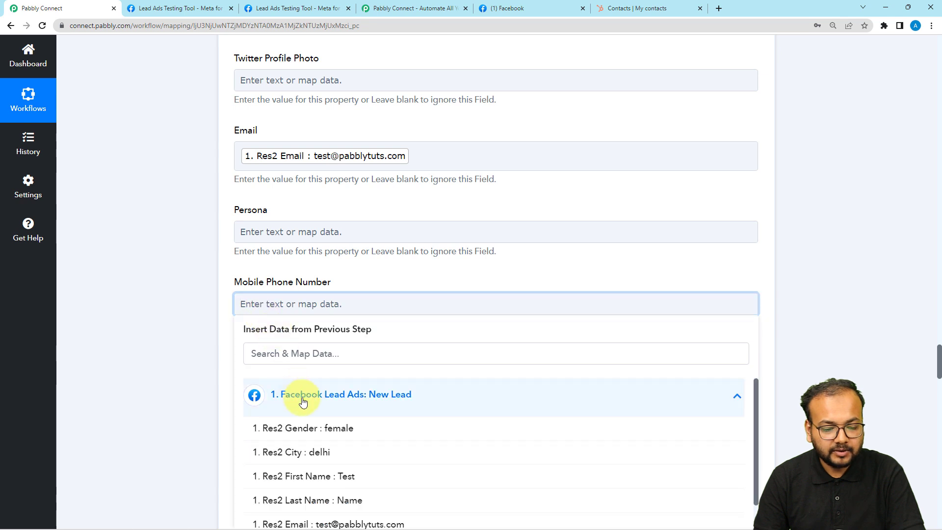
{"action": "scroll", "coordinate": [332, 414], "scroll_direction": "down", "scroll_amount": 2}
{"action": "left_click", "coordinate": [334, 415]}
{"action": "left_click", "coordinate": [211, 339]}
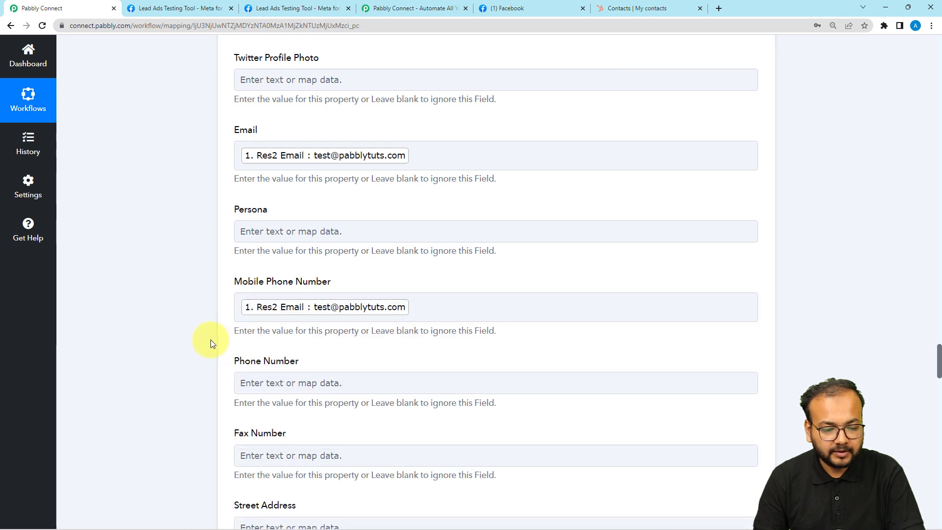
Step: Map the City field to Res2 City from the Facebook Lead Ads: New Lead data
{"action": "scroll", "coordinate": [210, 340], "scroll_direction": "down", "scroll_amount": 5}
{"action": "scroll", "coordinate": [210, 340], "scroll_direction": "down", "scroll_amount": 6}
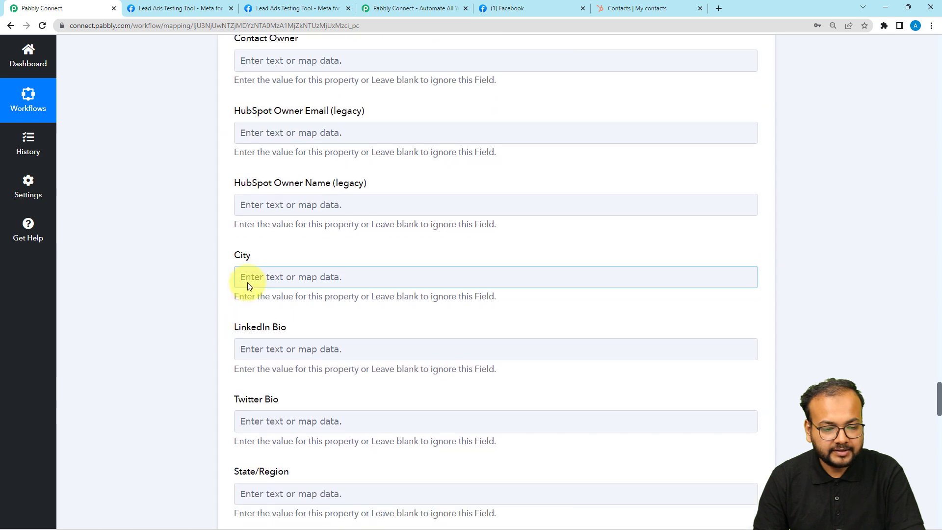
{"action": "left_click", "coordinate": [248, 281]}
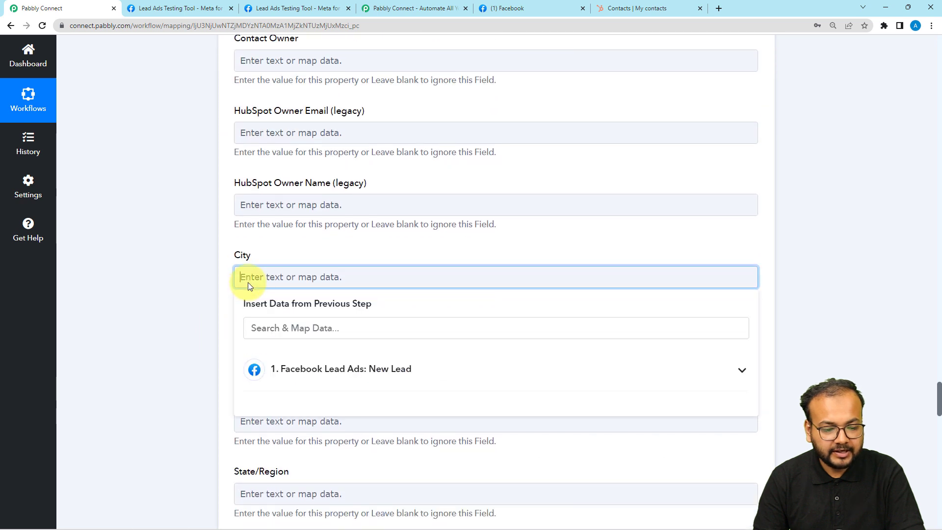
{"action": "left_click", "coordinate": [280, 369]}
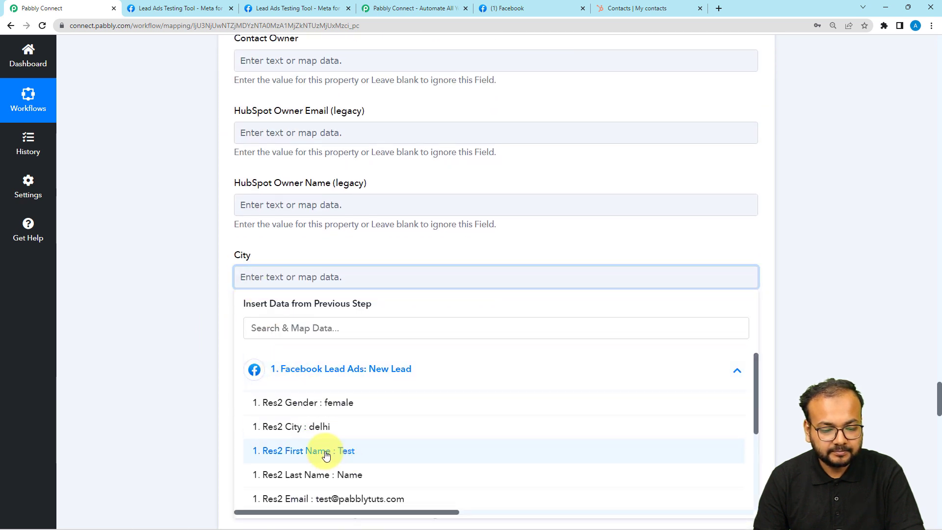
{"action": "left_click", "coordinate": [319, 429]}
Step: Map the Gender field to Res2 Gender from the Facebook Lead Ads: New Lead data
{"action": "scroll", "coordinate": [199, 375], "scroll_direction": "down", "scroll_amount": 7}
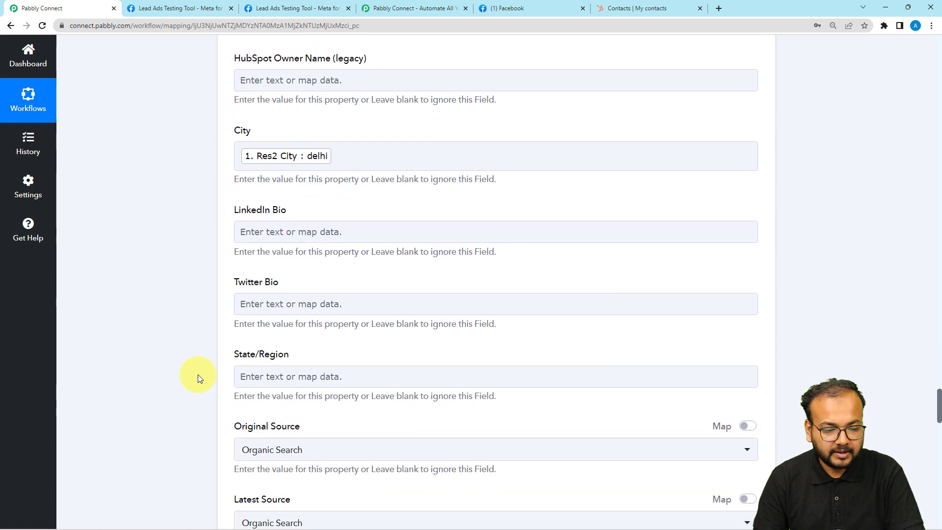
{"action": "scroll", "coordinate": [198, 395], "scroll_direction": "down", "scroll_amount": 5}
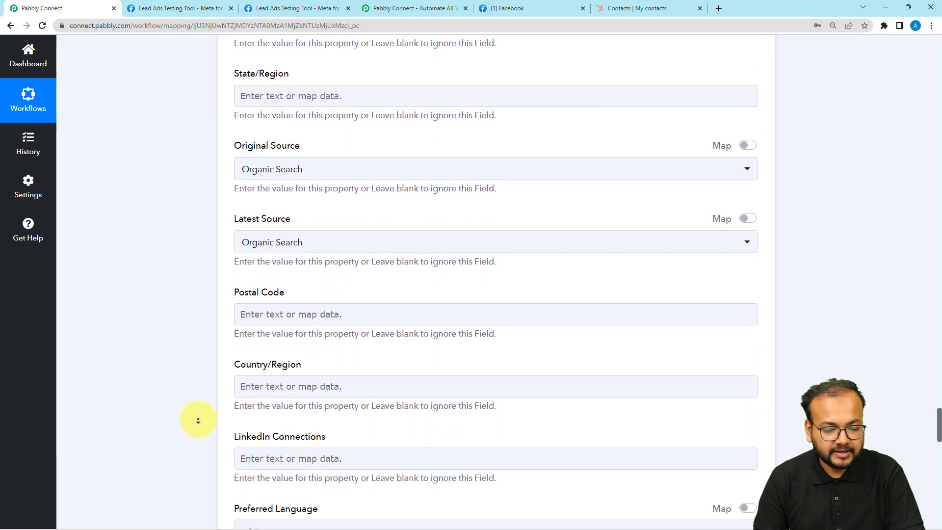
{"action": "scroll", "coordinate": [204, 270], "scroll_direction": "up", "scroll_amount": 20}
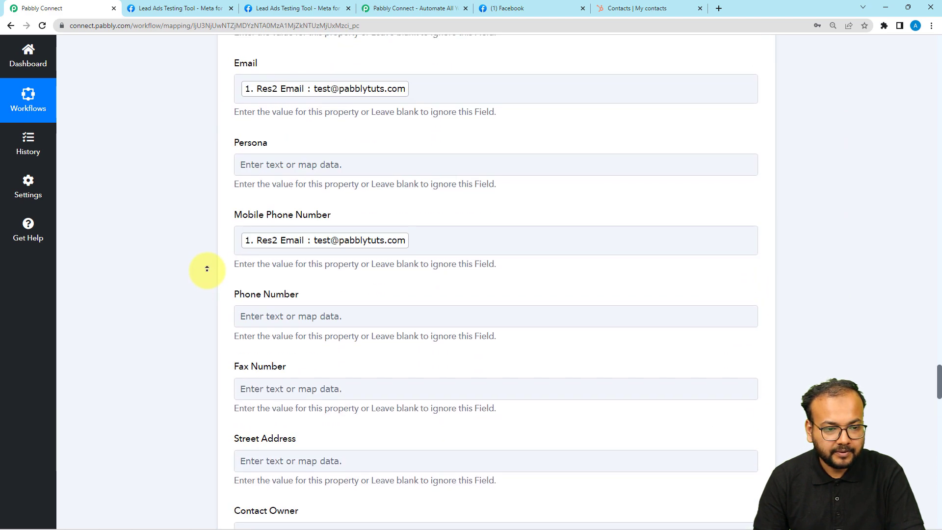
{"action": "scroll", "coordinate": [207, 273], "scroll_direction": "up", "scroll_amount": 11}
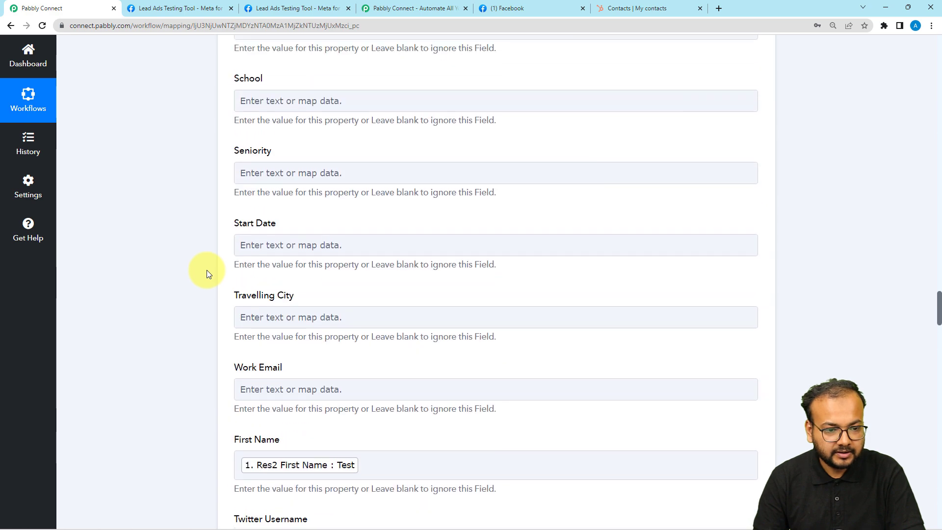
{"action": "scroll", "coordinate": [297, 378], "scroll_direction": "up", "scroll_amount": 20}
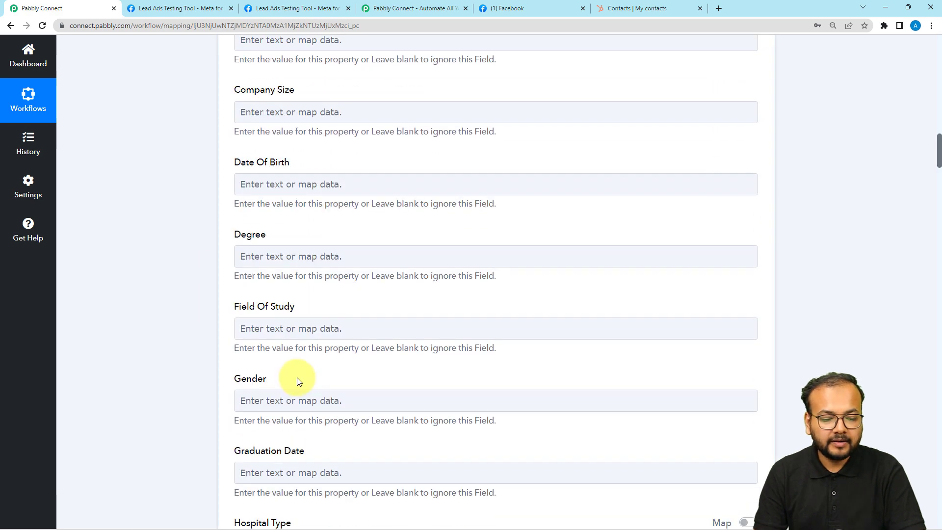
{"action": "scroll", "coordinate": [304, 319], "scroll_direction": "down", "scroll_amount": 2}
{"action": "left_click", "coordinate": [301, 303]}
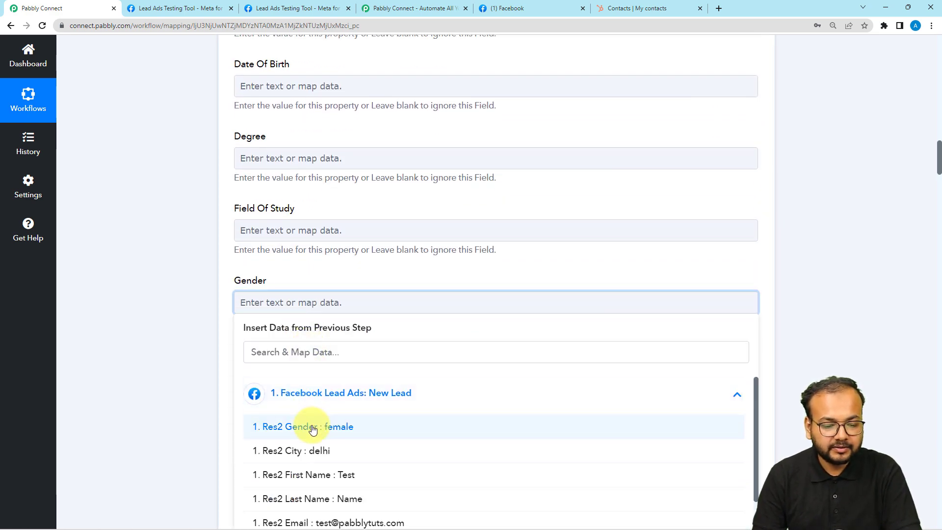
{"action": "left_click", "coordinate": [295, 426]}
Step: Check the existing contacts list in HubSpot, and in Pabbly Connect save the Create a Contact action and send its test request
{"action": "middle_click", "coordinate": [196, 332]}
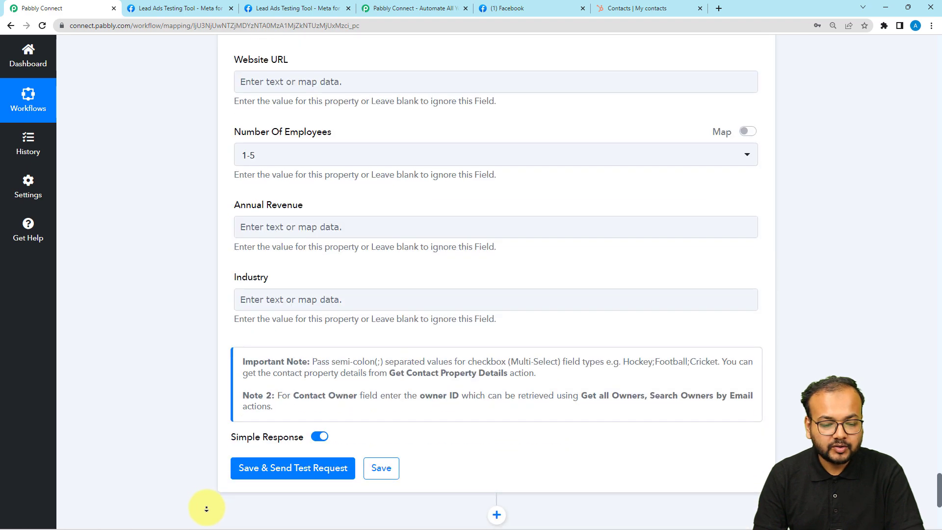
{"action": "middle_click", "coordinate": [219, 455]}
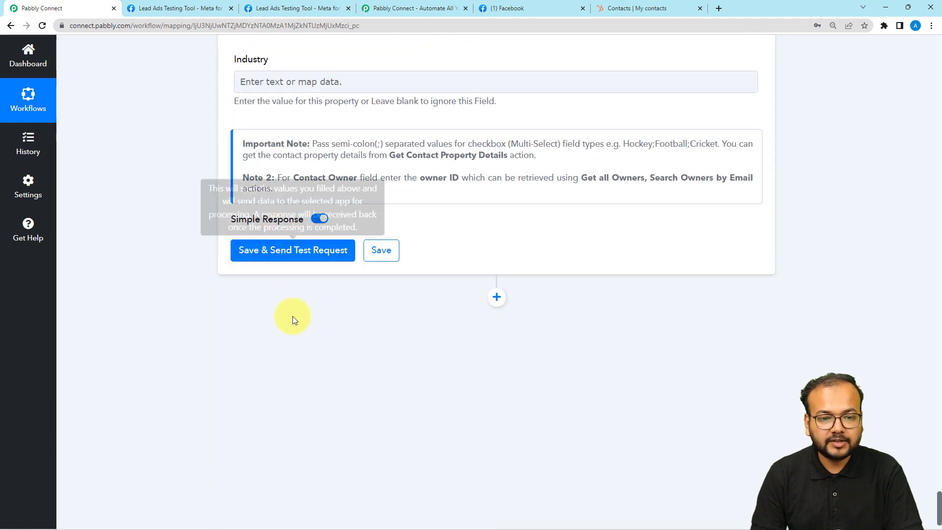
{"action": "left_click", "coordinate": [622, 10]}
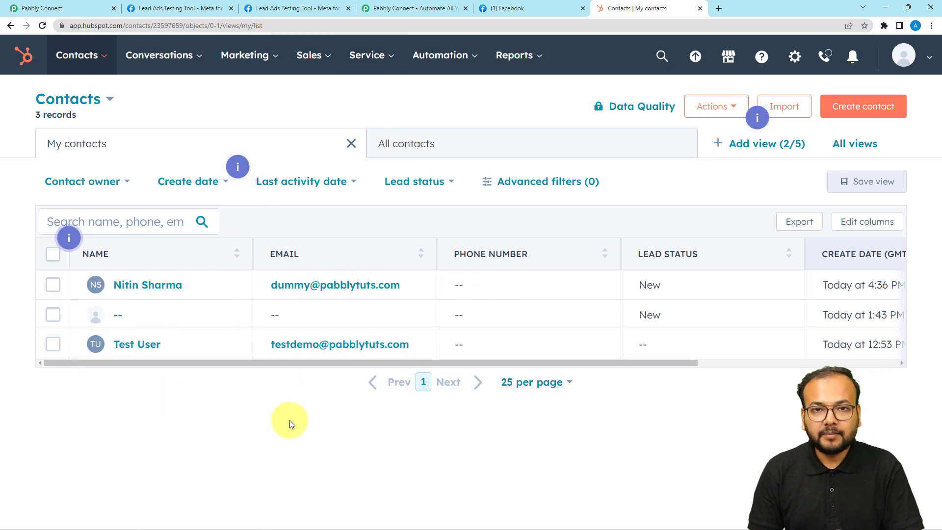
{"action": "left_click", "coordinate": [78, 10]}
{"action": "left_click", "coordinate": [261, 253]}
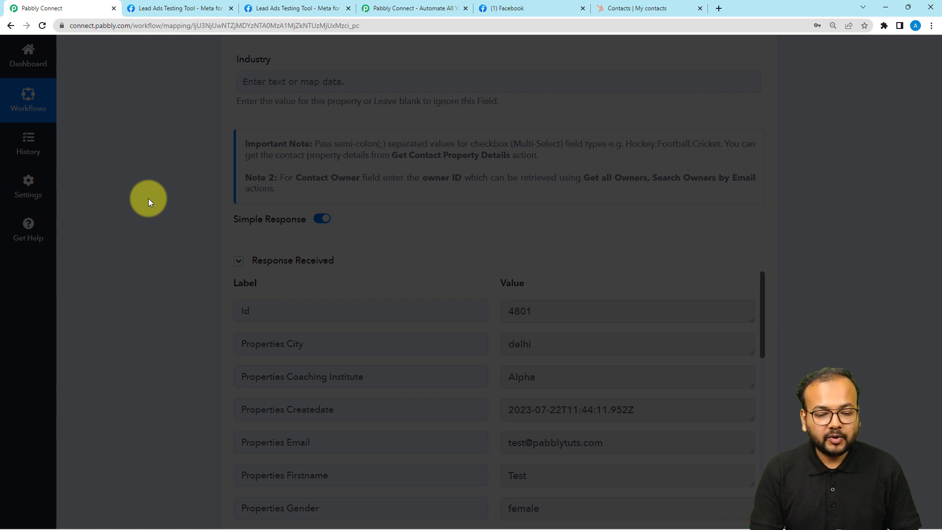
Step: Collapse the received response in Pabbly Connect, and reload the HubSpot contacts list to check the new contact's details
{"action": "scroll", "coordinate": [148, 199], "scroll_direction": "down", "scroll_amount": 2}
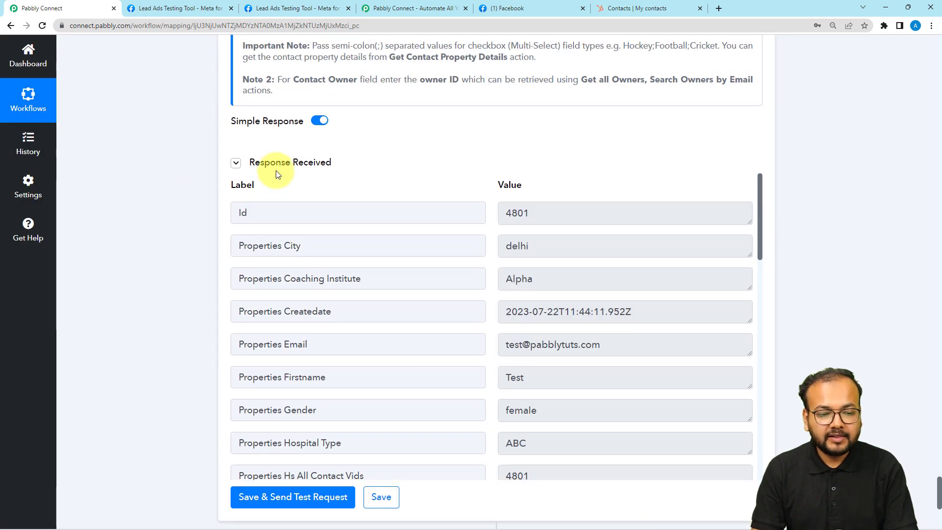
{"action": "left_click", "coordinate": [281, 162]}
{"action": "left_click", "coordinate": [633, 6]}
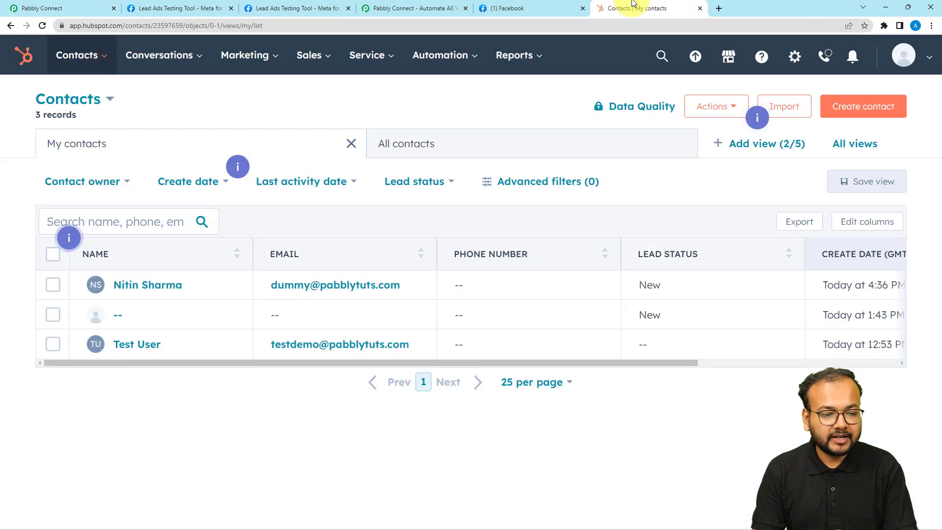
{"action": "left_click", "coordinate": [42, 29]}
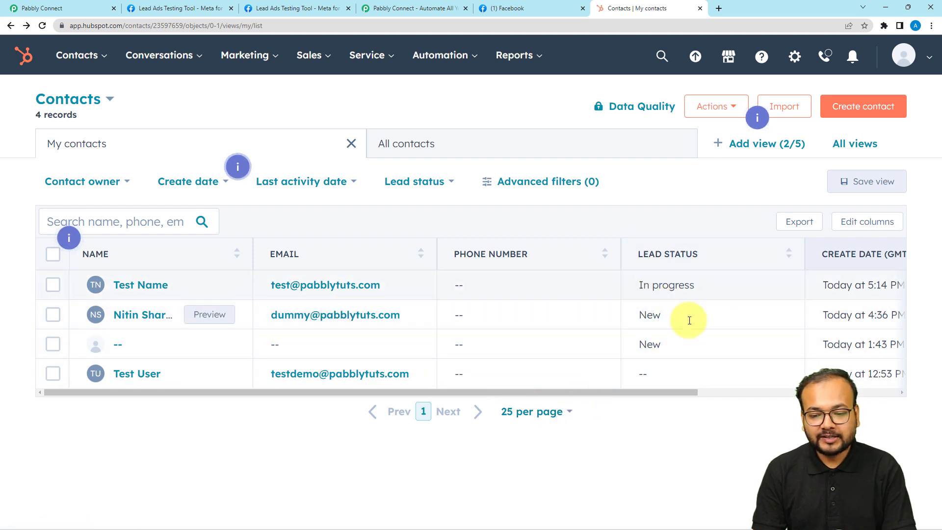
{"action": "left_click_drag", "start_coordinate": [611, 398], "coordinate": [856, 394]}
Step: Switch back to Pabbly Connect, collapse the HubSpot CRM: Create a Contact action and return to the Facebook Lead Ads trigger
{"action": "left_click", "coordinate": [67, 6]}
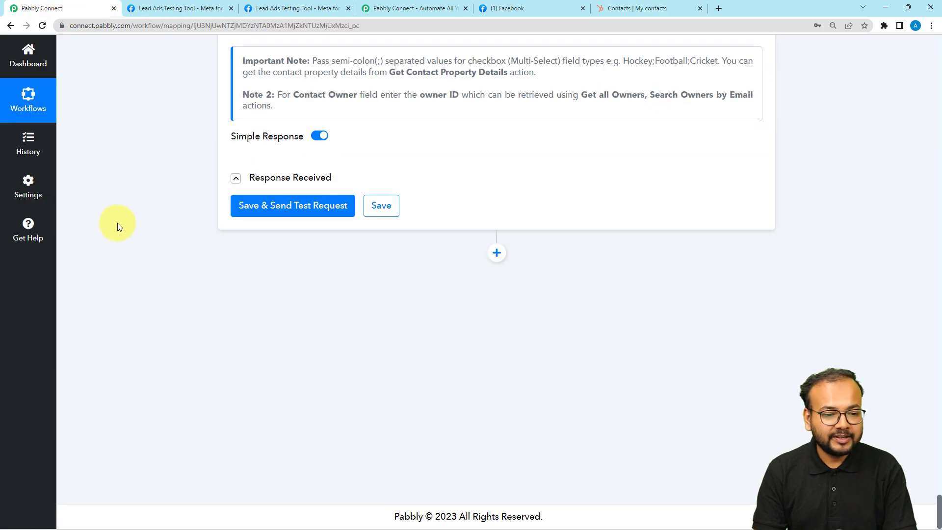
{"action": "scroll", "coordinate": [122, 220], "scroll_direction": "up", "scroll_amount": 7}
{"action": "scroll", "coordinate": [121, 220], "scroll_direction": "up", "scroll_amount": 3}
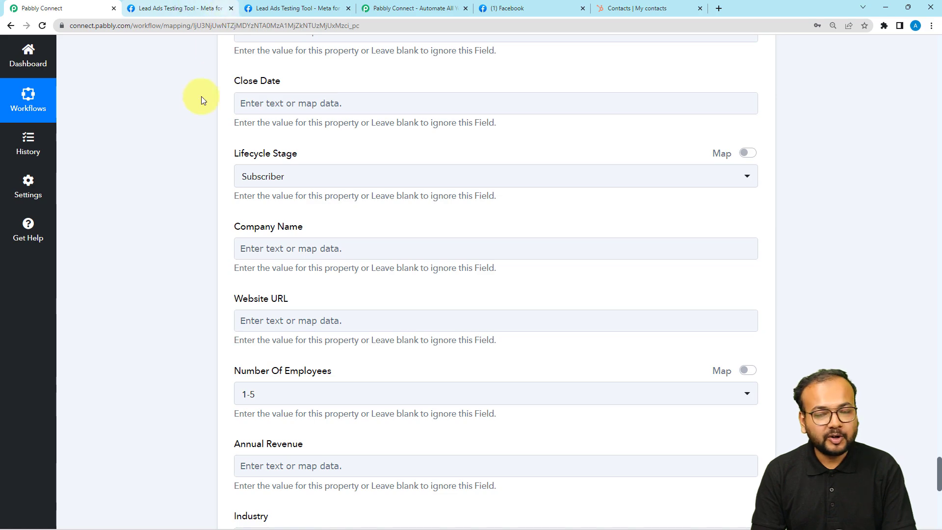
{"action": "scroll", "coordinate": [180, 186], "scroll_direction": "up", "scroll_amount": 20}
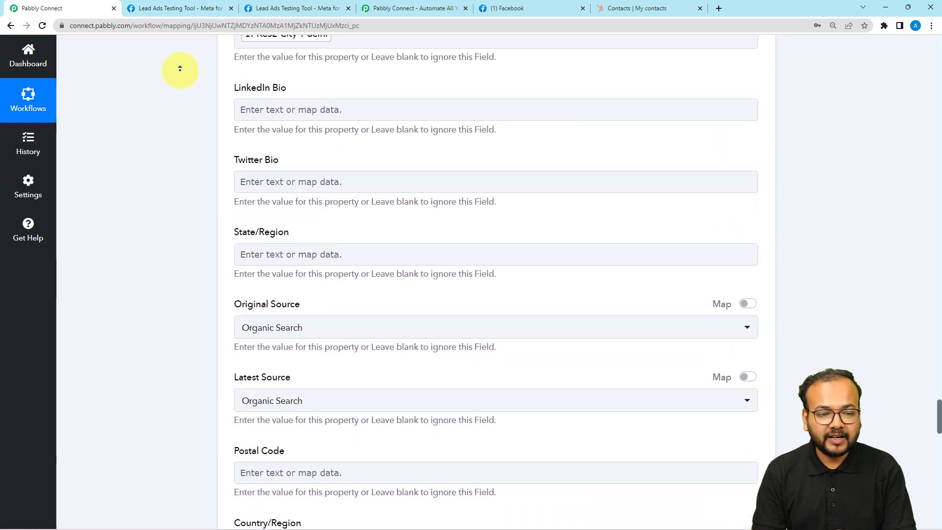
{"action": "scroll", "coordinate": [180, 69], "scroll_direction": "up", "scroll_amount": 20}
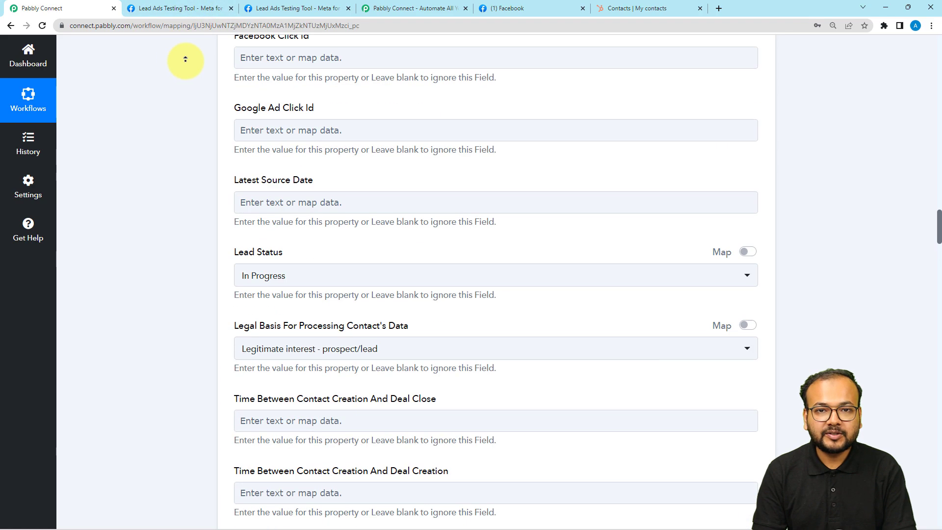
{"action": "scroll", "coordinate": [192, 86], "scroll_direction": "up", "scroll_amount": 12}
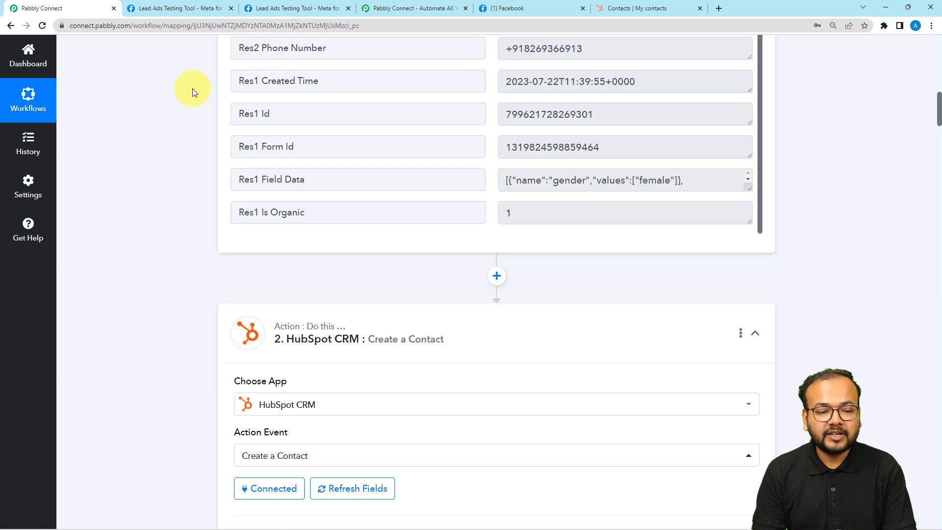
{"action": "left_click", "coordinate": [304, 322]}
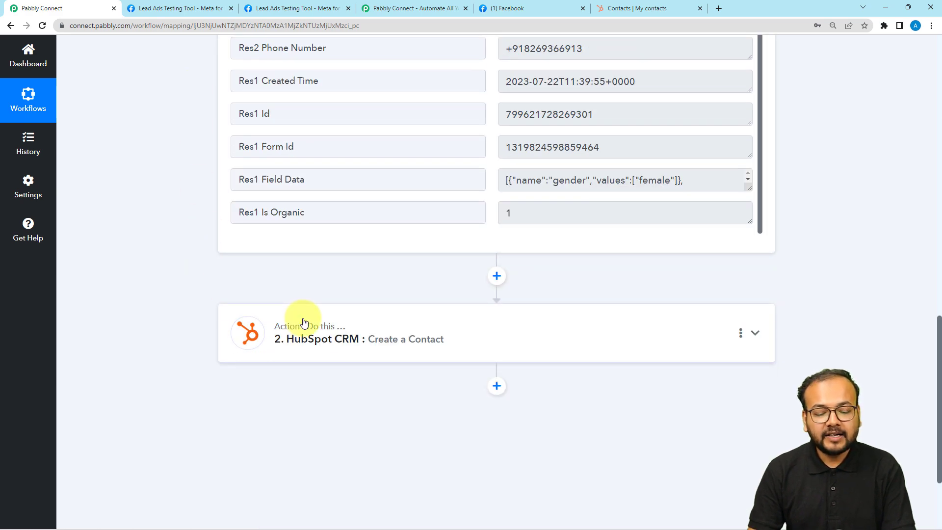
{"action": "scroll", "coordinate": [311, 318], "scroll_direction": "up", "scroll_amount": 18}
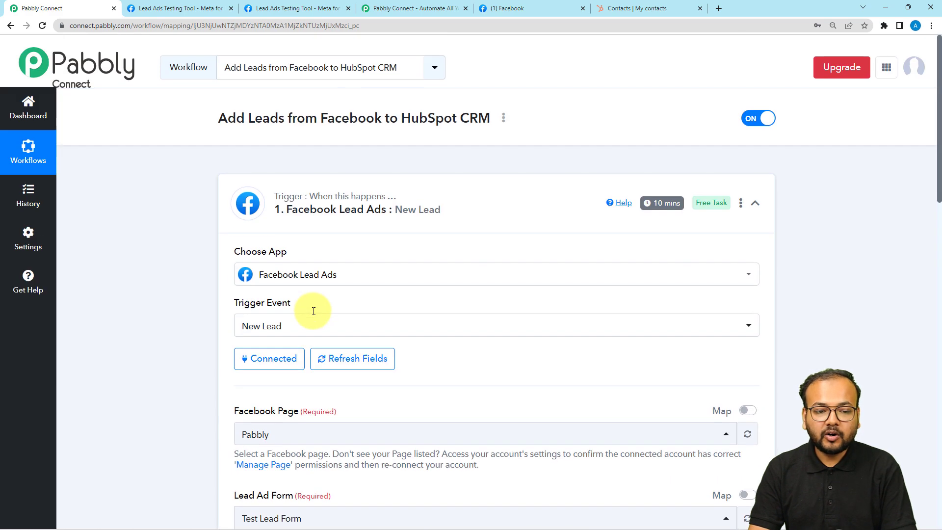